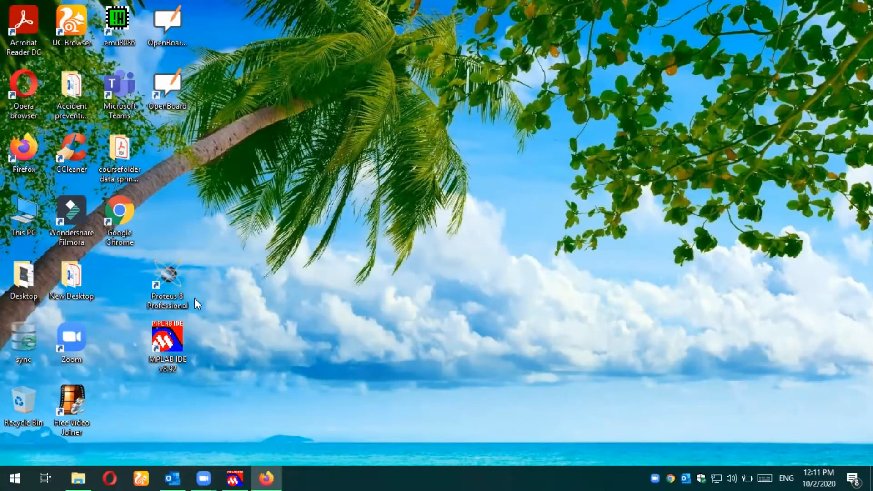
Switch to Firefox to review the PORTB LED program example in the video, and minimize the browser
left_click(266, 477)
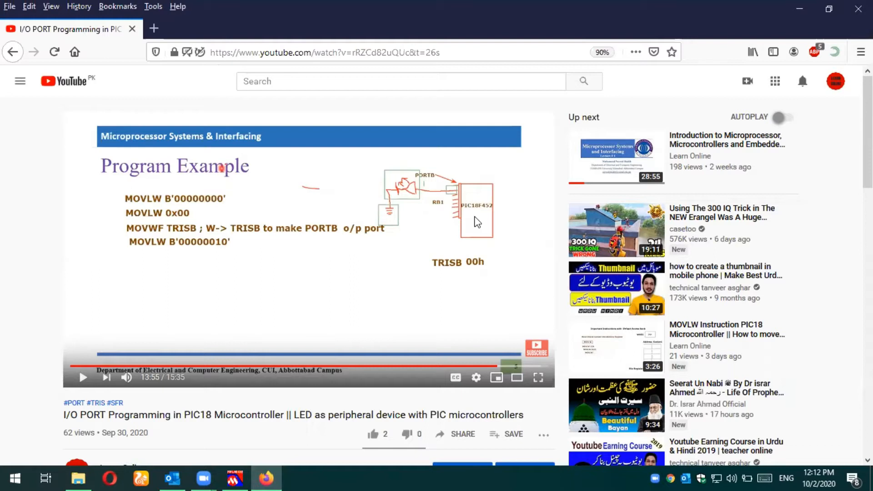
left_click(266, 477)
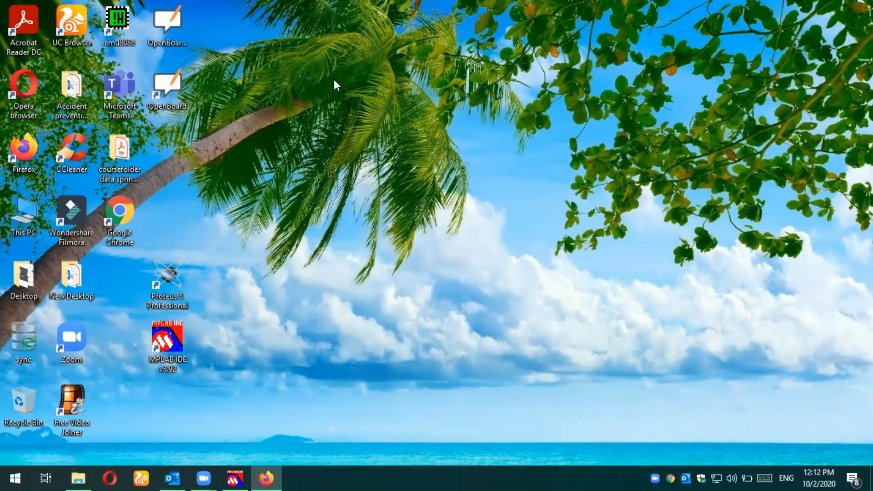
Launch Proteus 8 Professional and start a new project
double_click(183, 281)
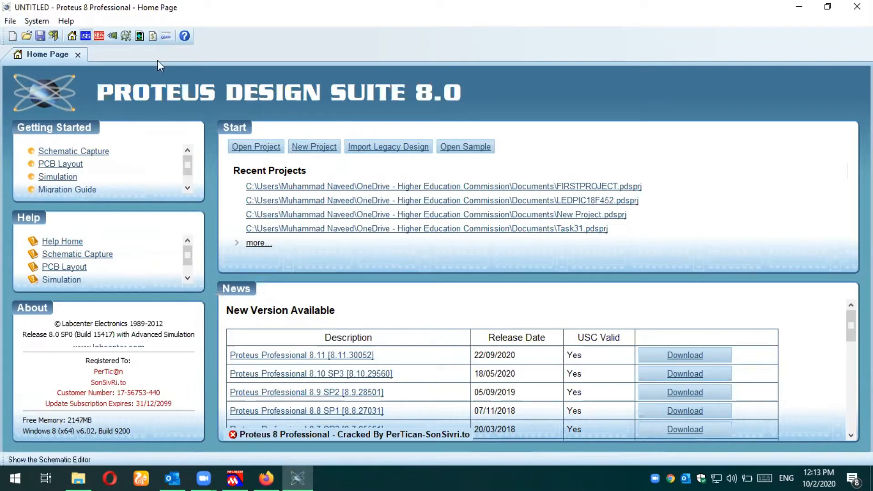
left_click(317, 152)
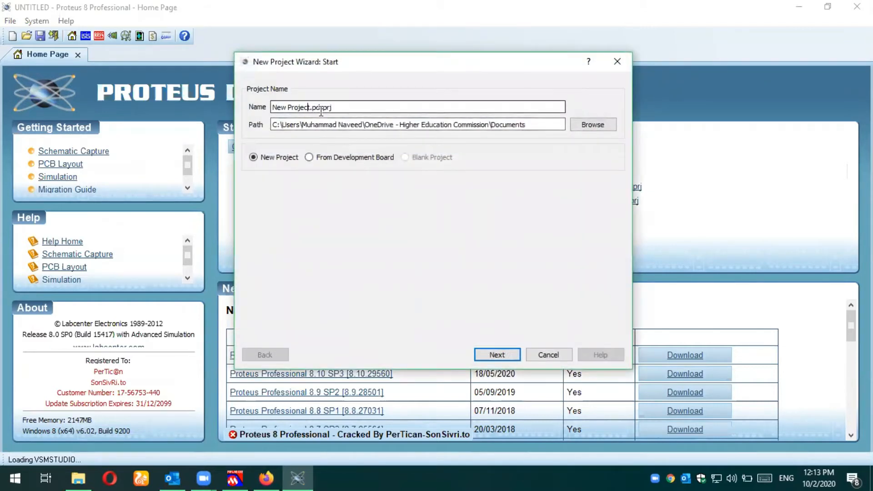
left_click(412, 44)
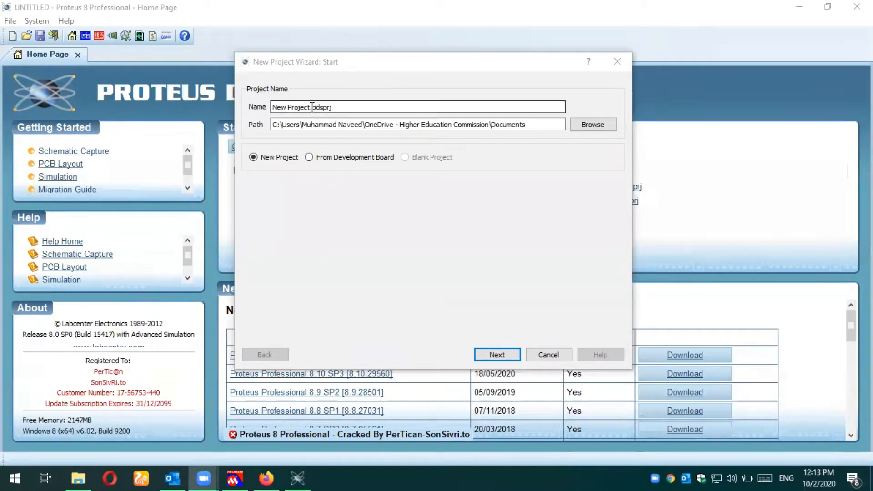
Name the new project ProteusTutorial.pdsprj, keep the default path, and proceed to the schematic design options
left_click_drag(312, 107, 252, 111)
key("BackSpace")
type("P")
type("rote")
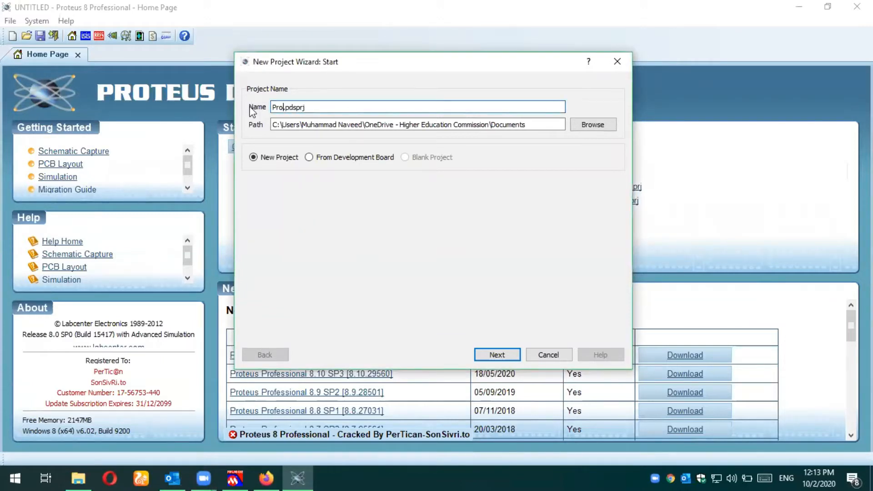
type("us")
key("BackSpace")
type("Tutorial")
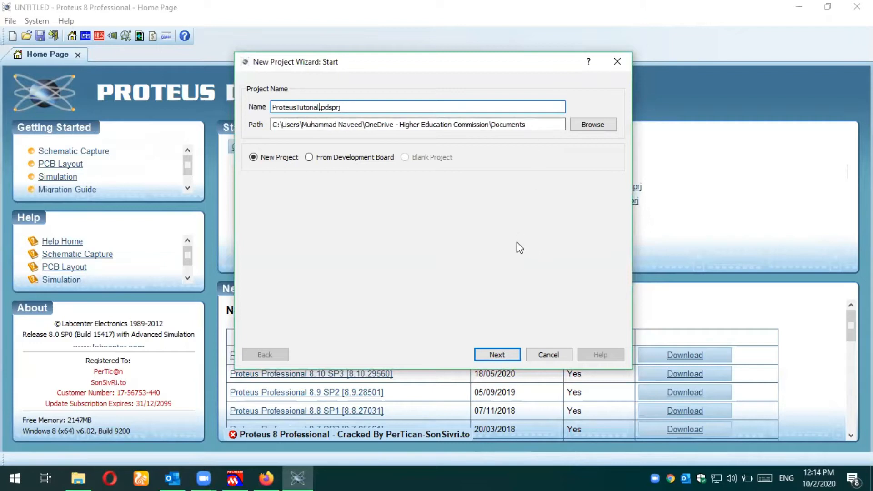
left_click(507, 358)
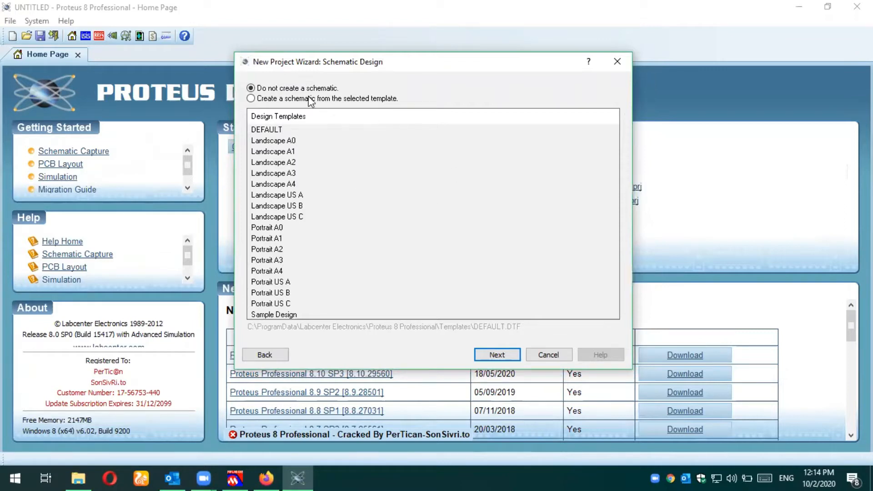
Create a schematic from the DEFAULT template and leave the project without a PCB layout
left_click(260, 99)
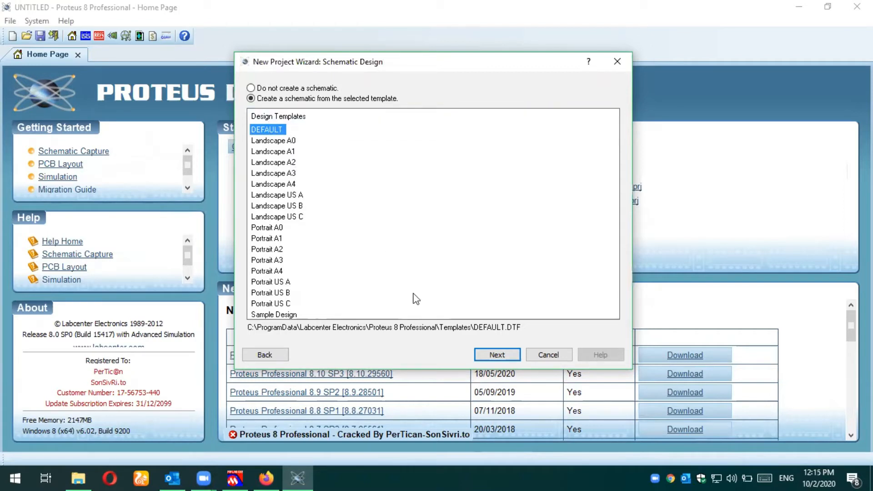
left_click(495, 359)
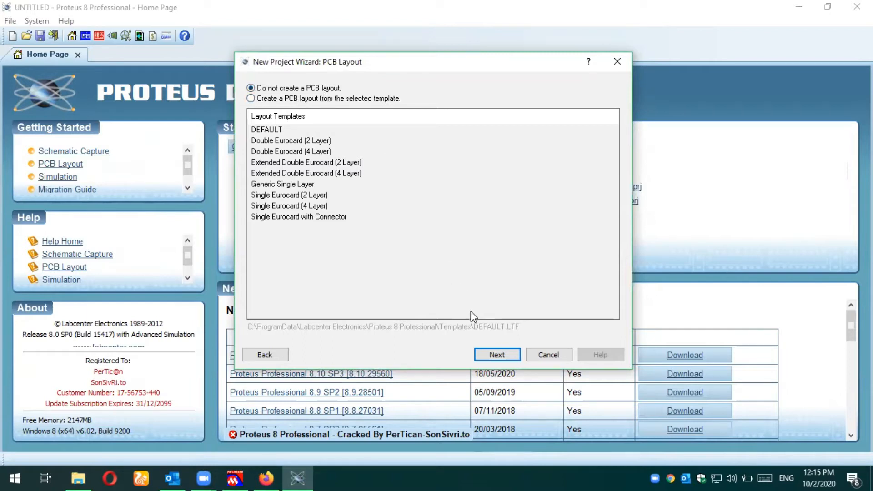
left_click(491, 356)
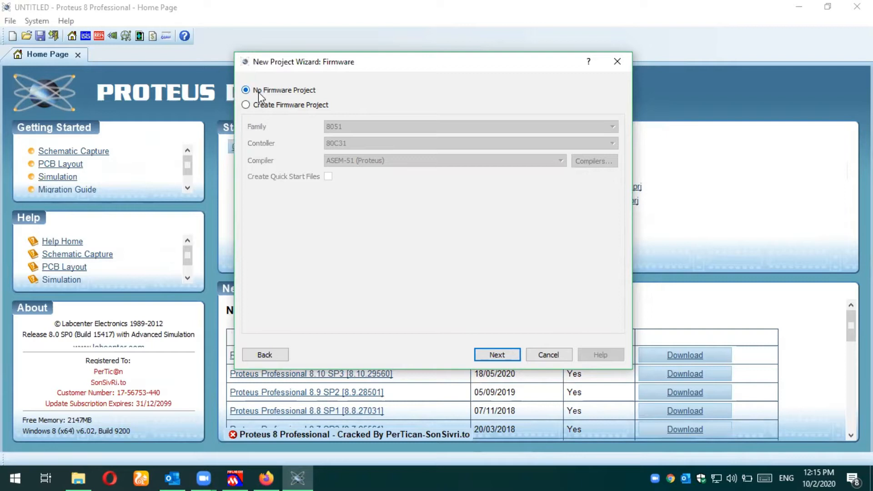
Set up a firmware project with the PIC18 family, the PIC18F452 controller and the MPASM (MPLAB) compiler
left_click(301, 107)
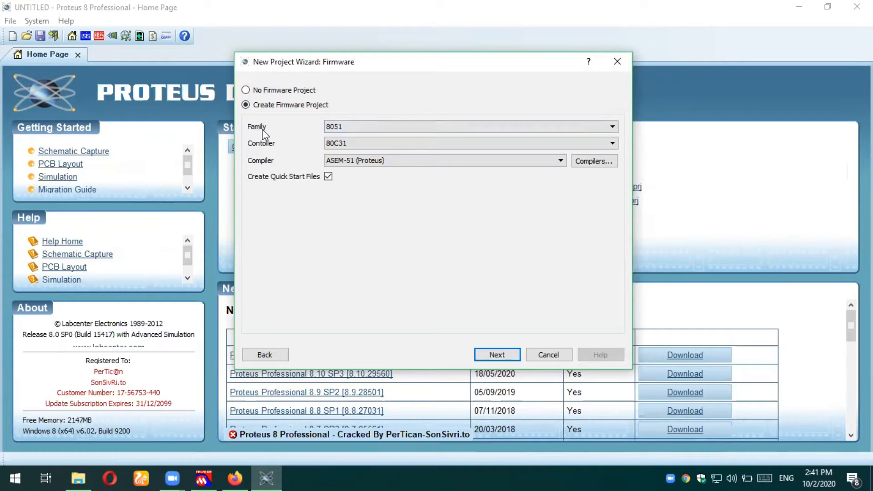
left_click(362, 127)
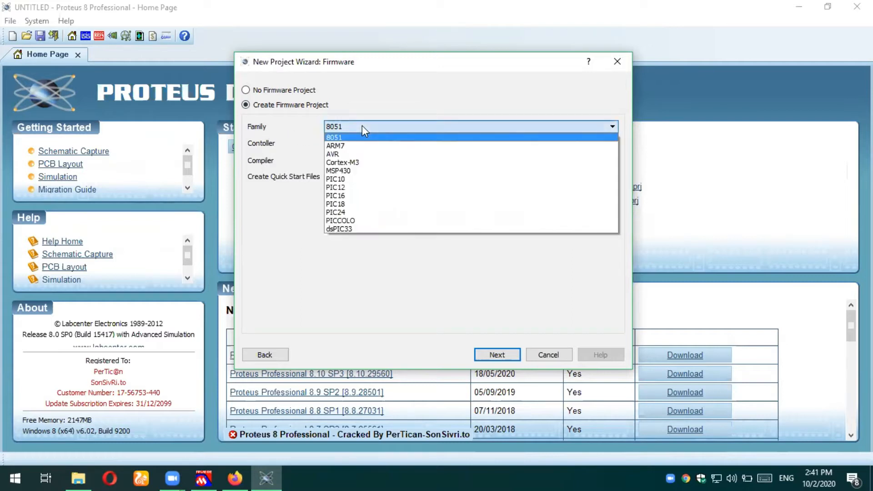
left_click(354, 207)
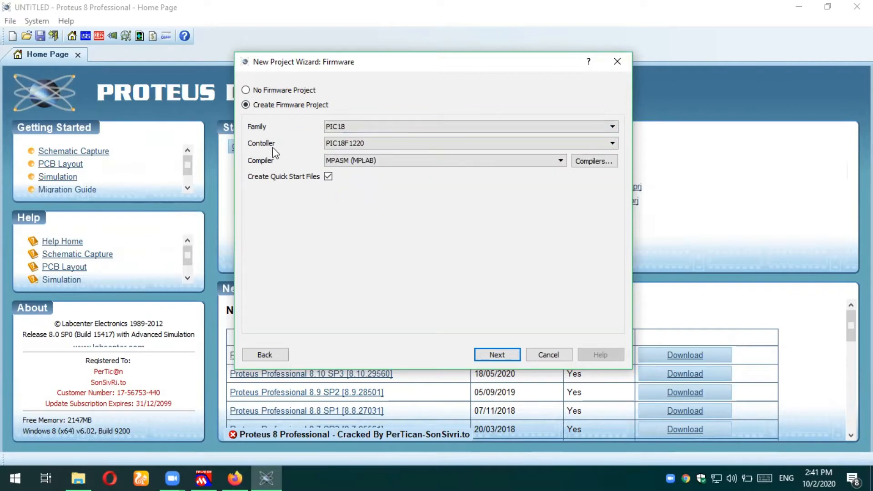
left_click(360, 144)
left_click_drag(613, 167, 613, 188)
left_click(414, 179)
Finish creating the project and overwrite all existing files in the PIC18F452 project folder
left_click(497, 359)
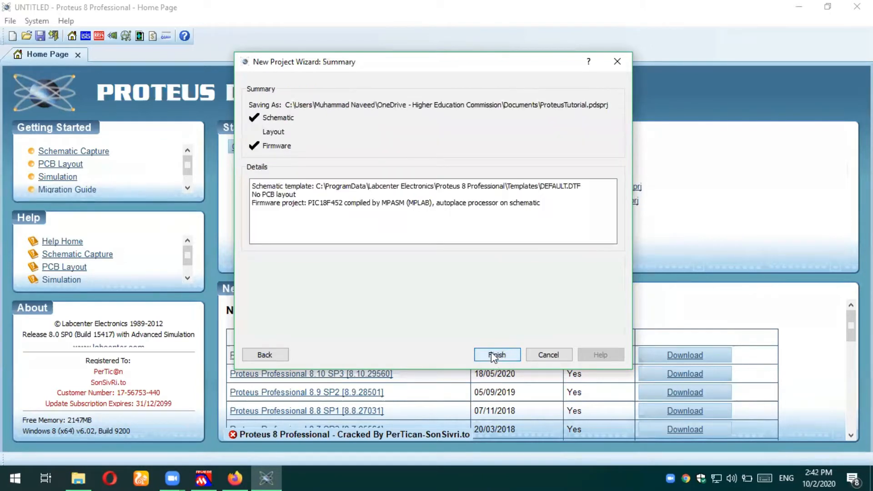
left_click(492, 354)
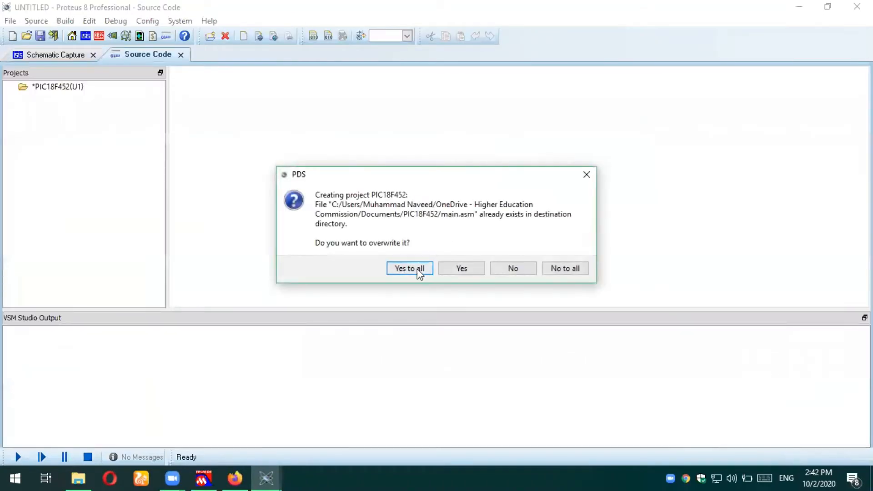
left_click(418, 270)
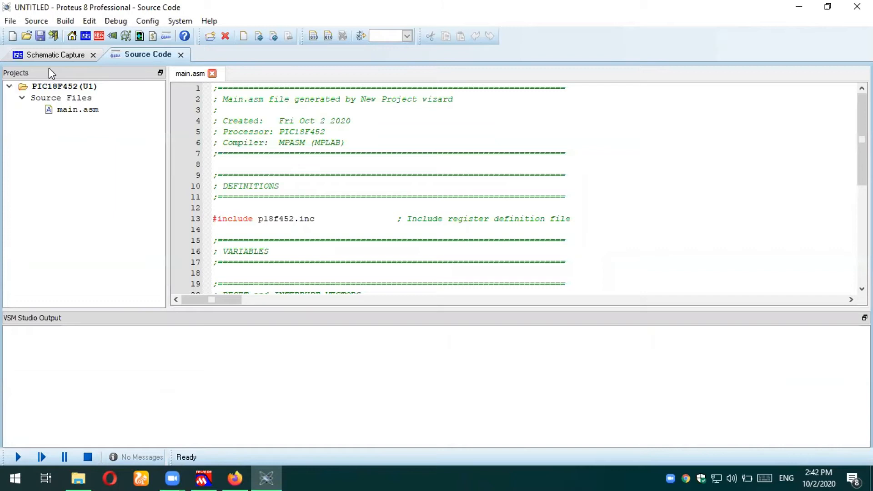
Open the schematic sheet and examine the pins of the PIC18F452 microcontroller
left_click(36, 55)
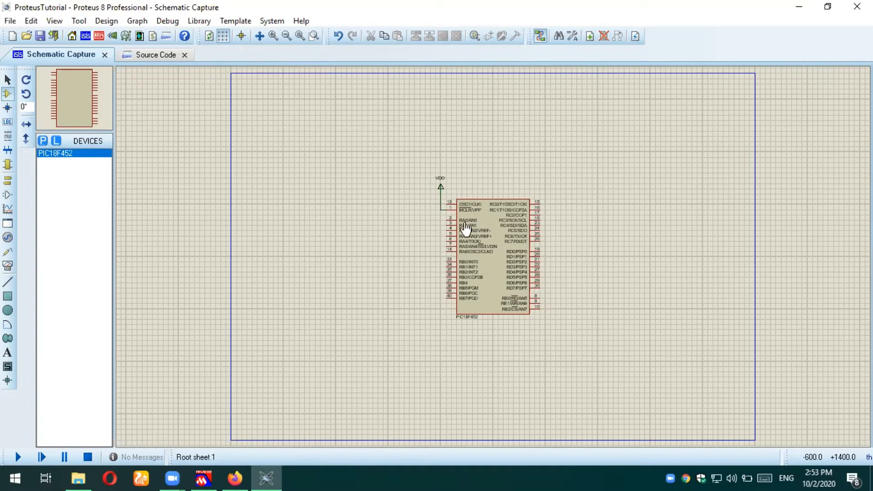
left_click(8, 79)
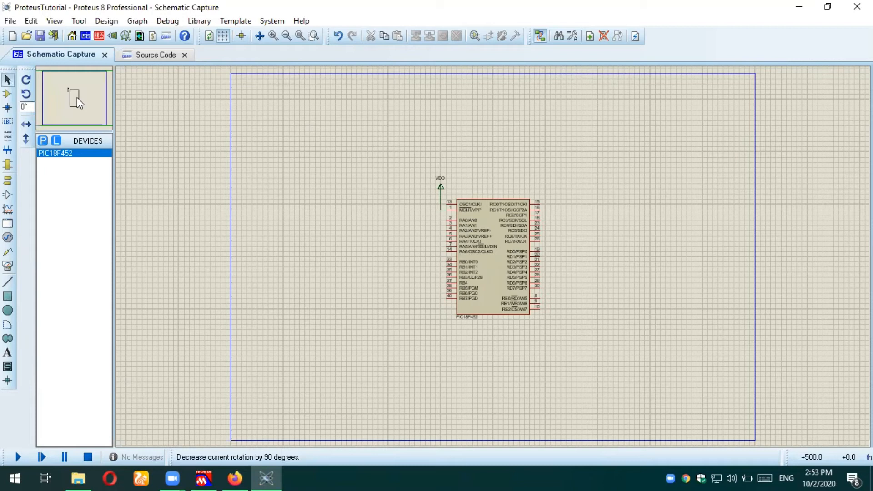
scroll(77, 98, "up", 2)
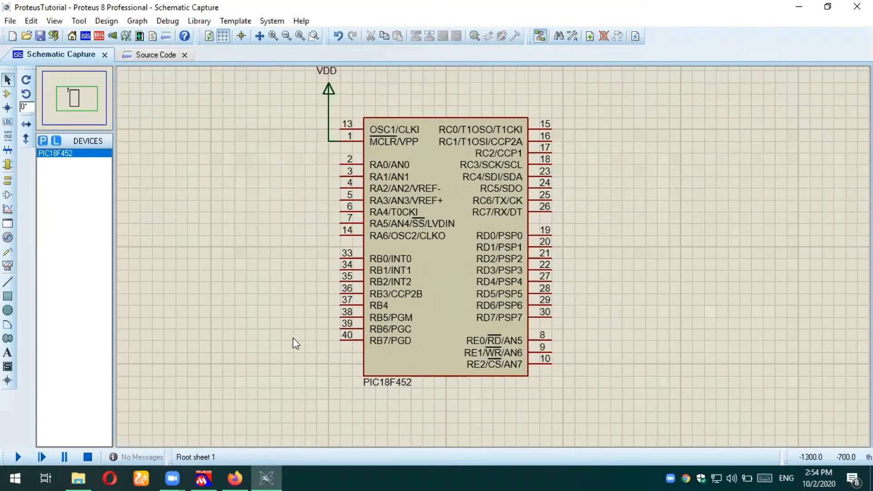
mouse_move(275, 477)
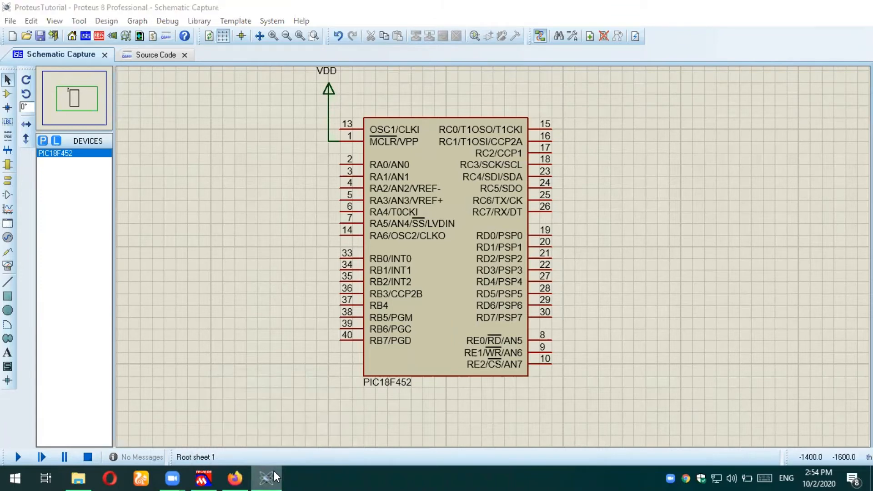
left_click(274, 471)
Switch to MPLAB IDE and add blank lines after MOVWF PORTB and MOVWF TRISB in proteustutorial.asm
left_click(211, 477)
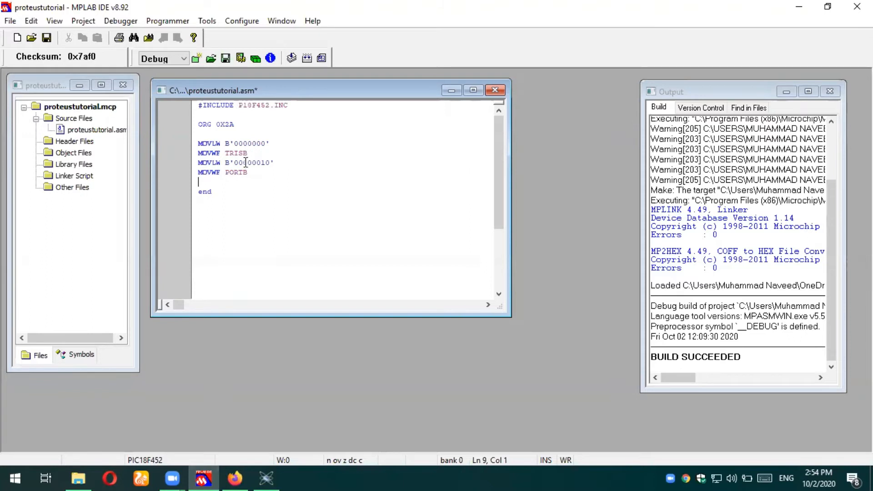
left_click(269, 172)
key("Return")
key("Return")
key("Return")
key("Up")
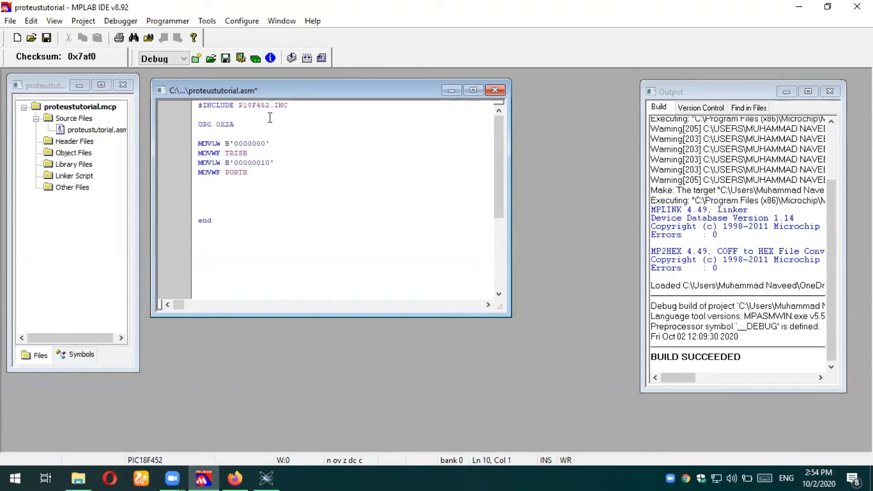
left_click(271, 153)
key("Return")
key("Return")
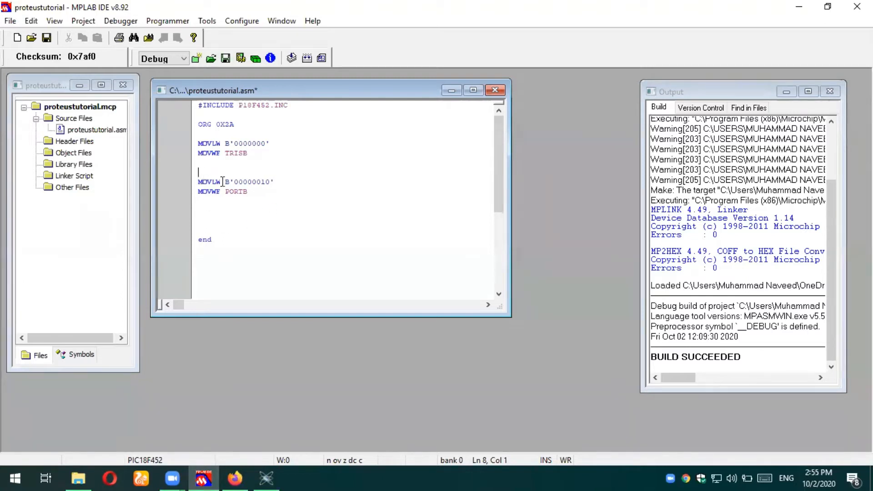
Add the instruction BRA REPEAT below the MOVWF PORTB line
left_click(205, 202)
key("Return")
type("BRA")
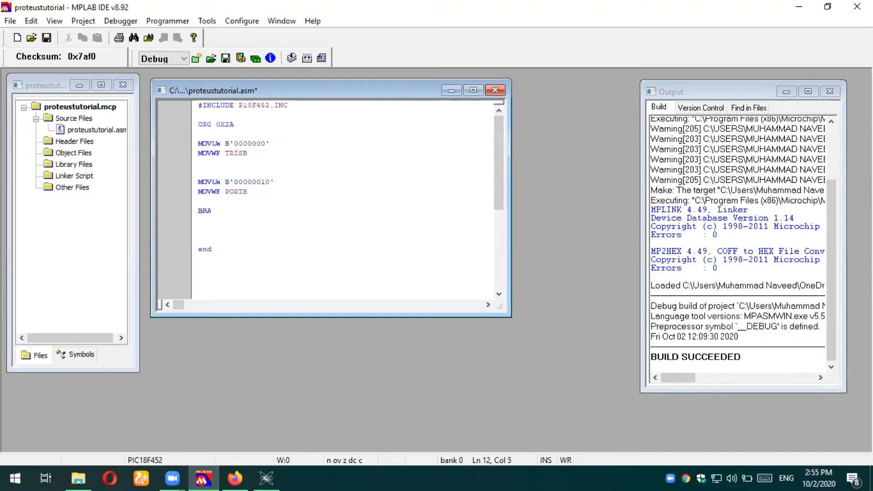
type("REPEAT")
Insert the label REPEAT above the MOVLW B'00000010' line, followed by a blank line
key("Up")
key("Up")
key("Up")
key("Up")
key("Up")
key("Down")
type("REPEA")
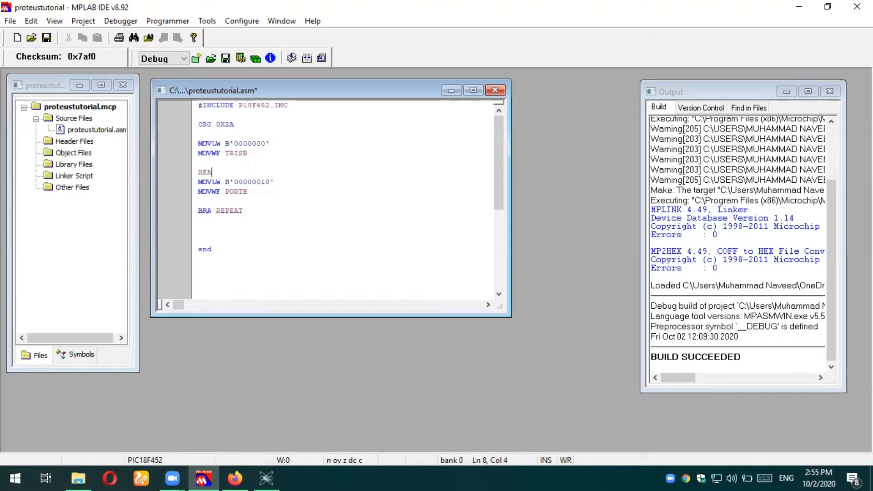
type("T")
key("Return")
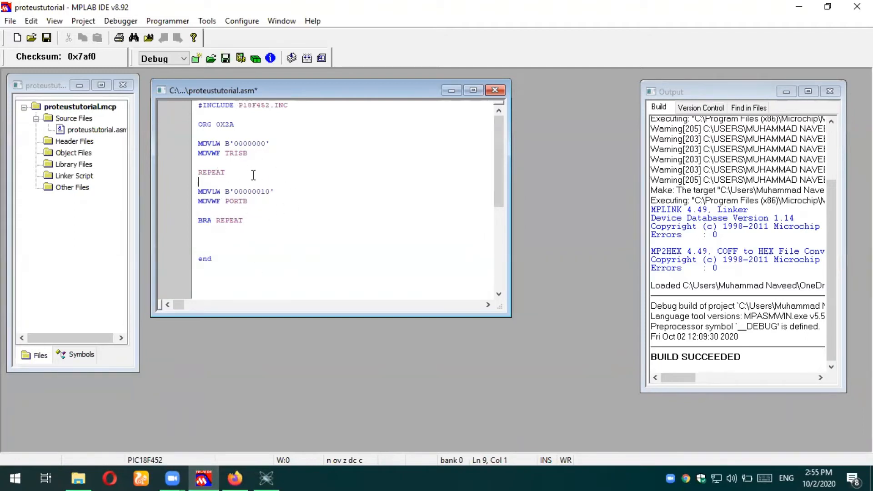
Delete the two extra blank lines above the end directive and build the project
left_click(208, 249)
key("BackSpace")
key("BackSpace")
left_click(291, 60)
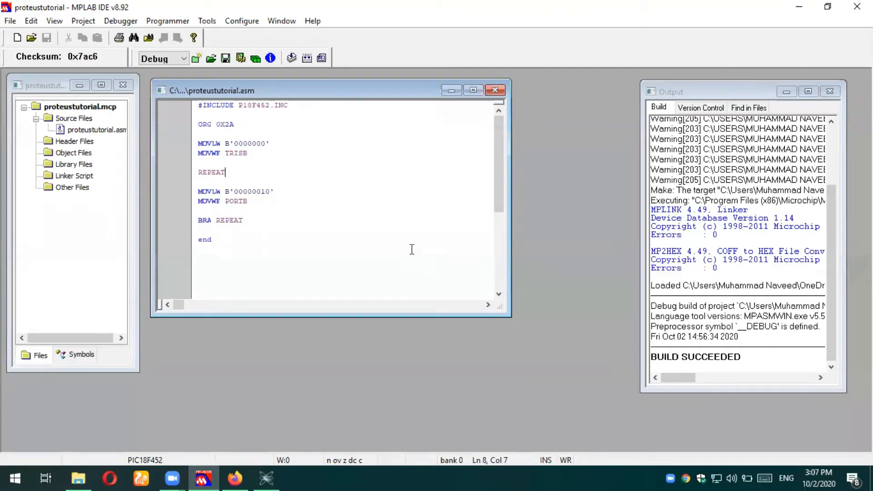
Switch back to Proteus and inspect the PIC18F452 on the schematic at closer range
left_click(266, 479)
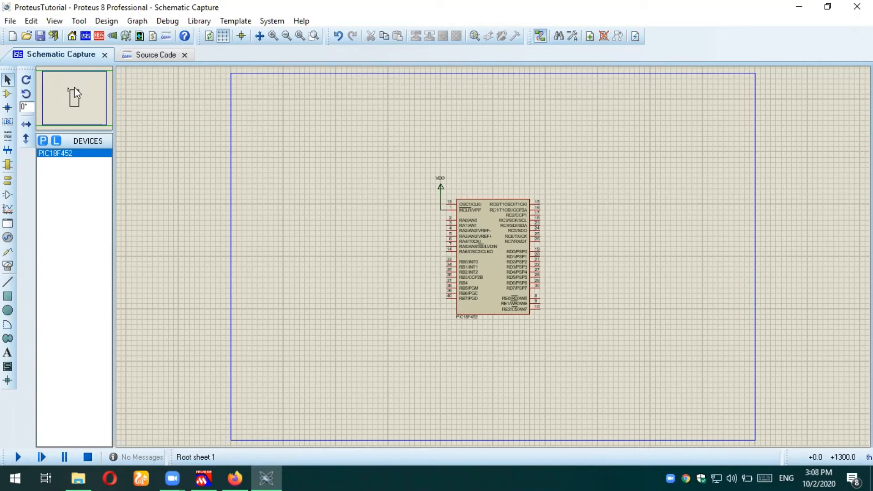
scroll(75, 86, "up", 1)
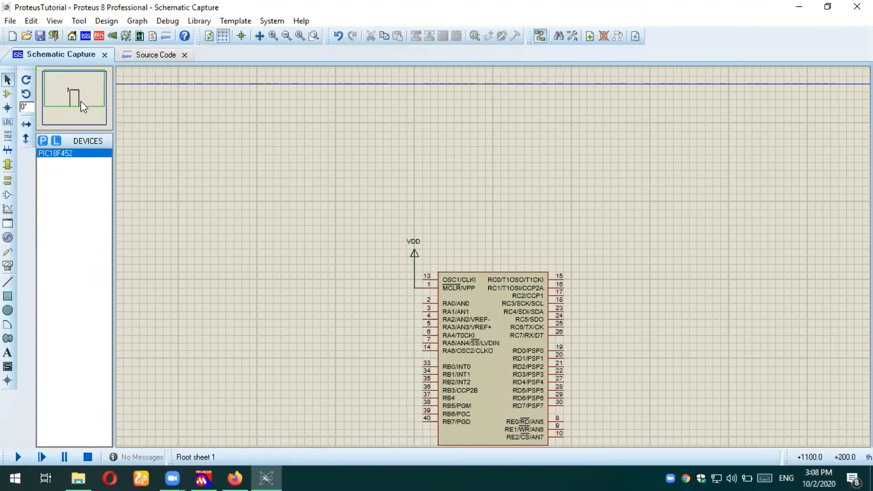
left_click(82, 99)
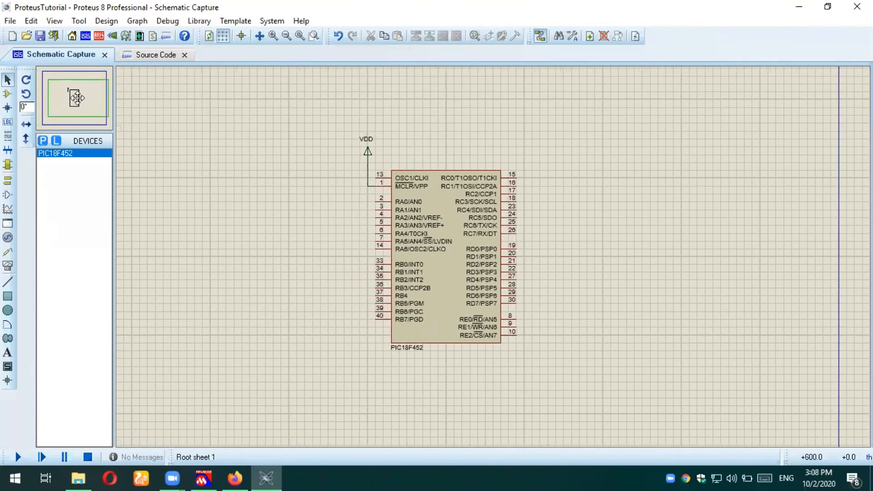
left_click(79, 101)
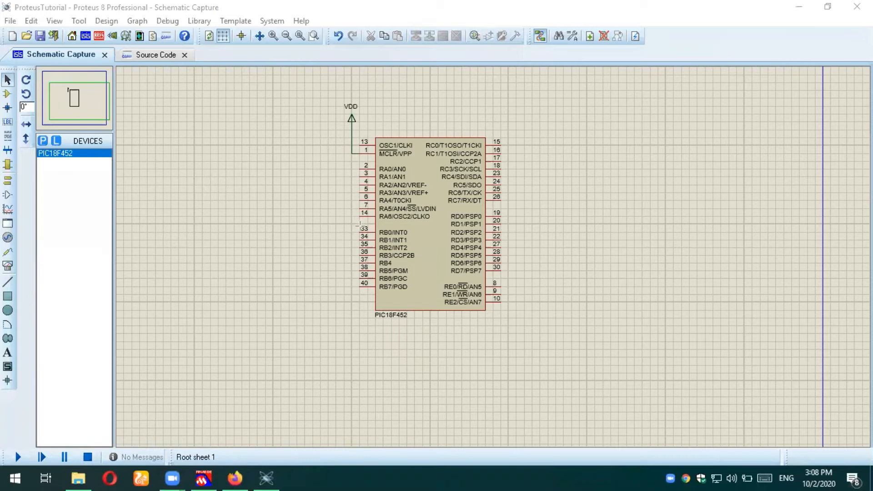
left_click_drag(349, 223, 420, 304)
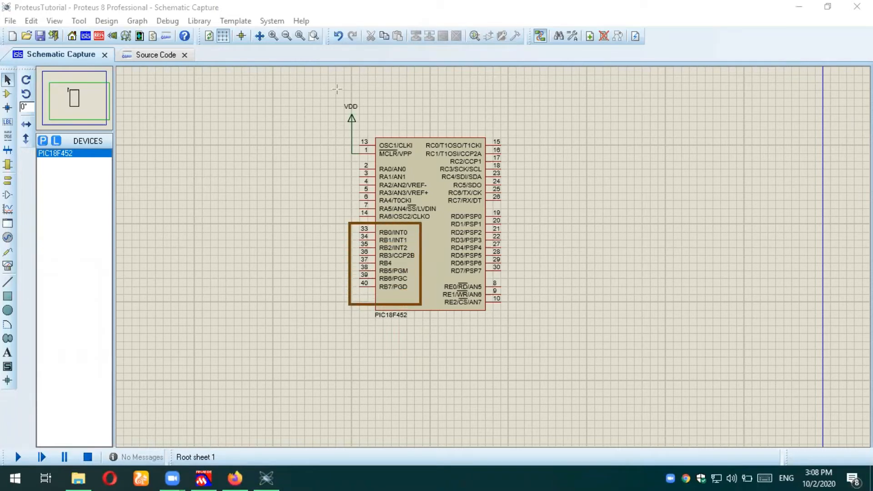
left_click(359, 240)
double_click(328, 241)
left_click_drag(411, 236, 417, 239)
left_click(435, 93)
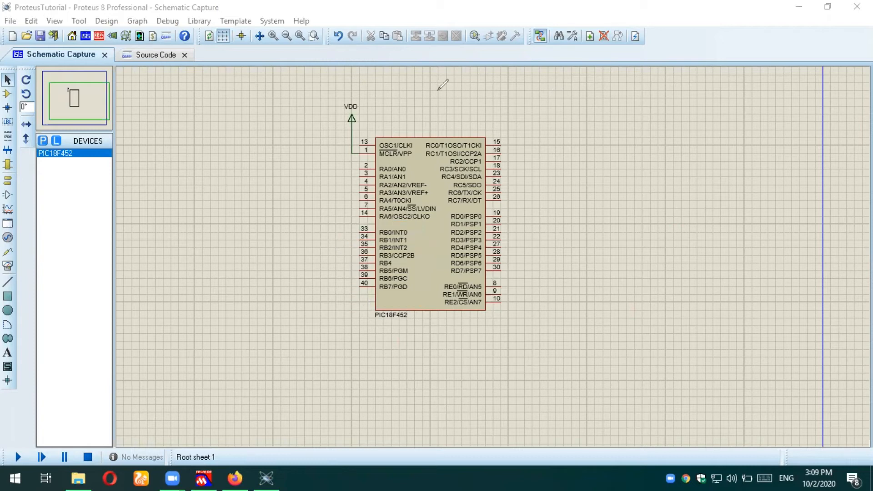
left_click(205, 103)
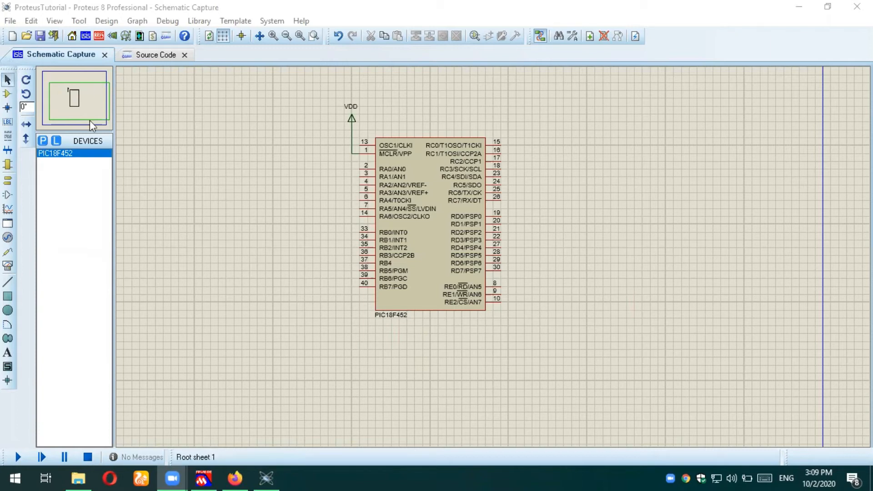
Open the device picker for adding a new component to the schematic
left_click(69, 154)
left_click(7, 81)
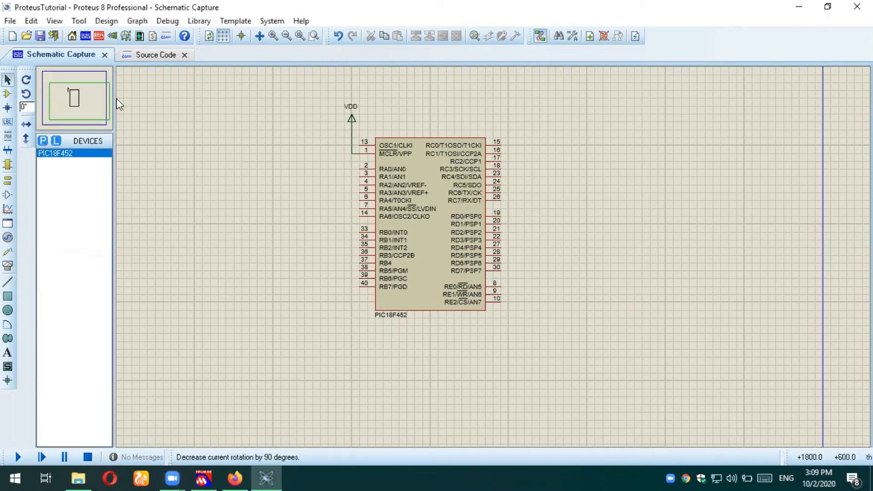
mouse_move(74, 97)
left_mouse_down()
mouse_move(74, 90)
mouse_move(77, 103)
mouse_move(72, 98)
mouse_move(87, 95)
mouse_move(79, 103)
mouse_move(71, 98)
mouse_move(86, 95)
mouse_move(74, 101)
mouse_move(79, 96)
mouse_move(42, 87)
mouse_move(76, 96)
left_mouse_up()
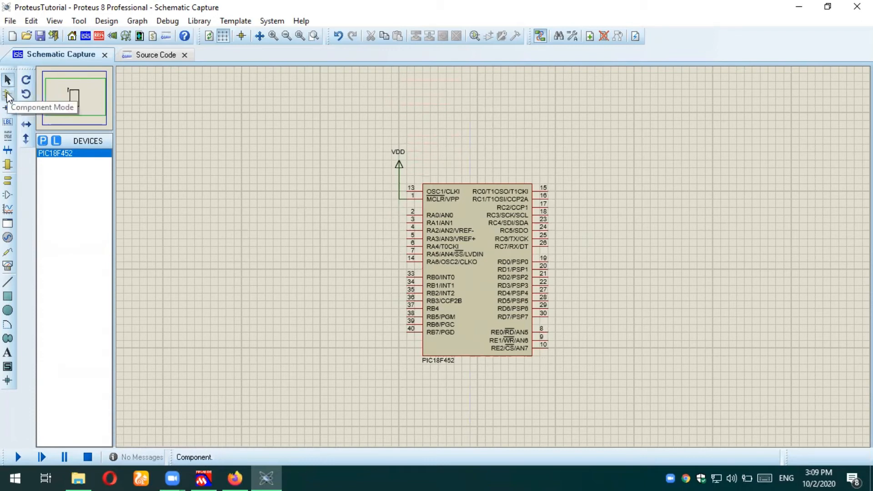
left_click(8, 81)
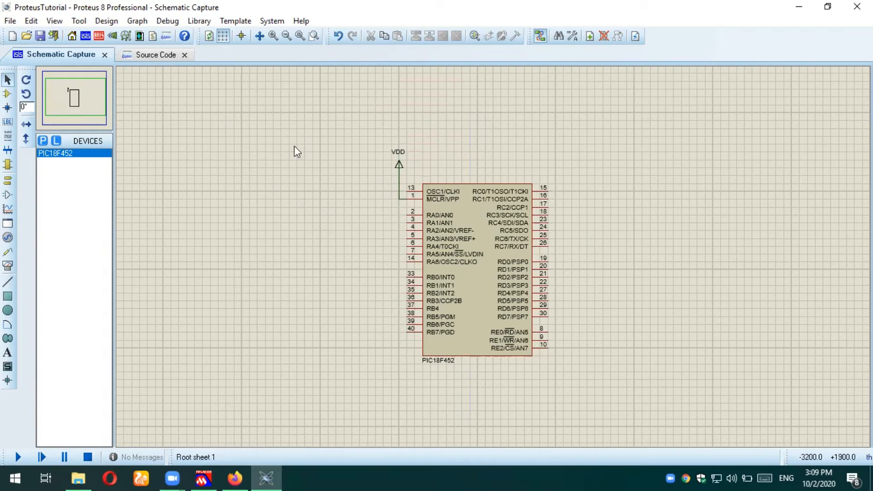
left_click(7, 95)
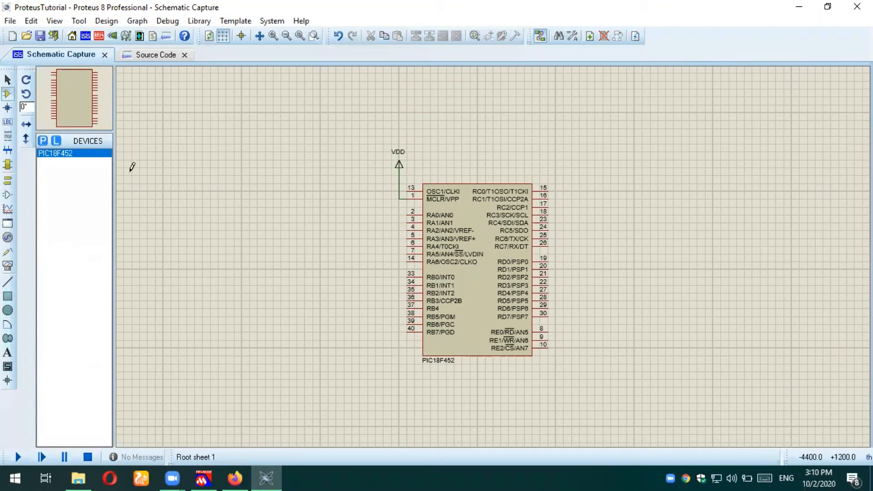
left_click(46, 142)
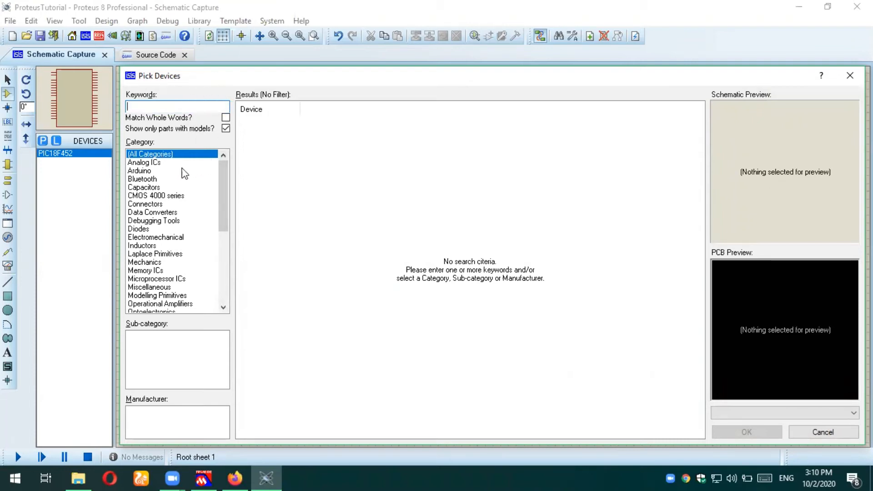
Browse the Analog ICs, Arduino, Bluetooth and Capacitors categories of the device library
left_click(146, 163)
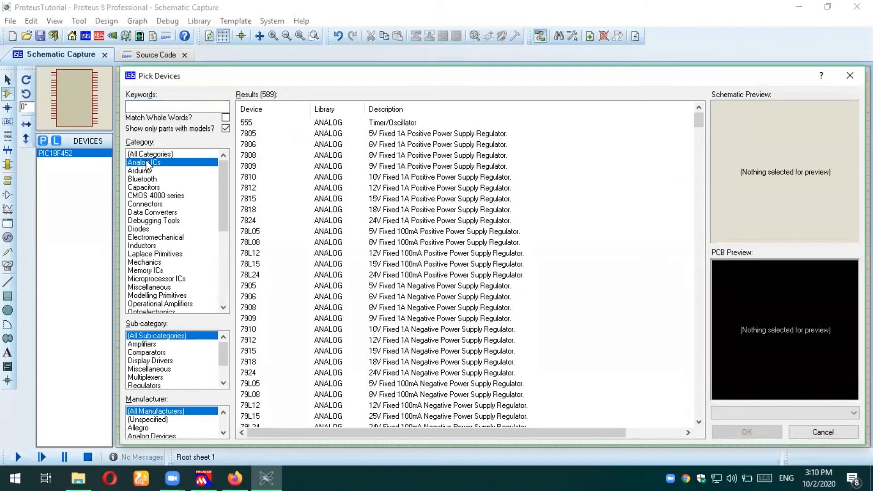
left_click(147, 171)
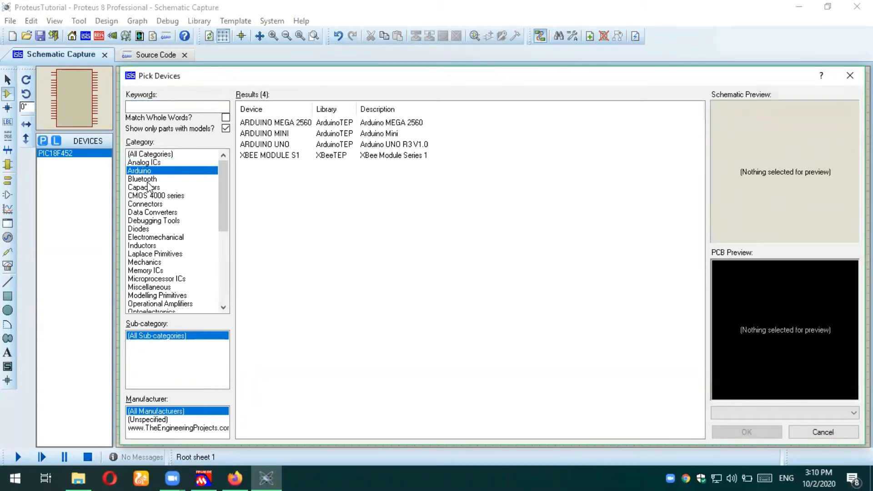
left_click(149, 180)
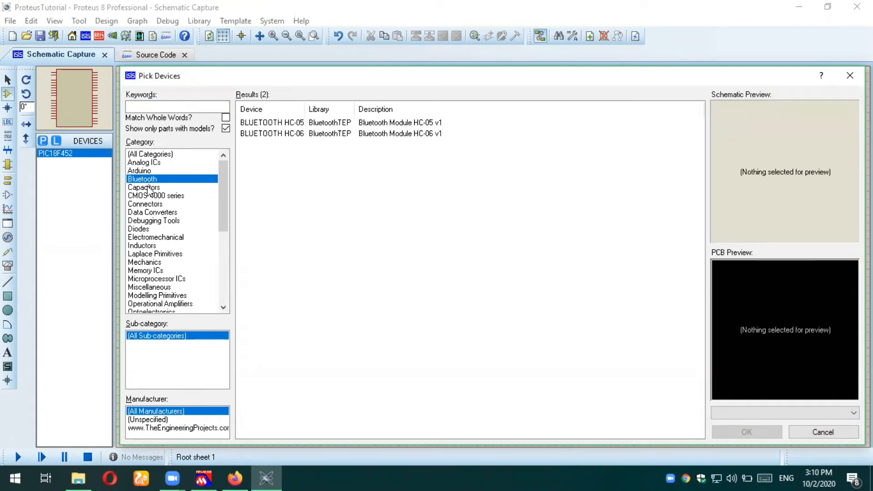
left_click(149, 188)
mouse_move(223, 200)
left_mouse_down()
mouse_move(227, 238)
mouse_move(224, 189)
left_mouse_up()
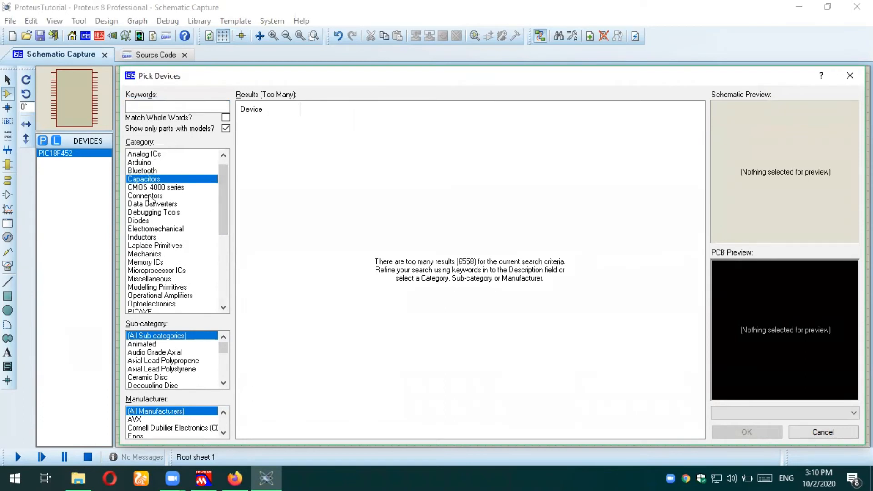
Search the device library for LED and add the red/green animated LED-BIRG to the project's devices
left_click(169, 105)
type("l")
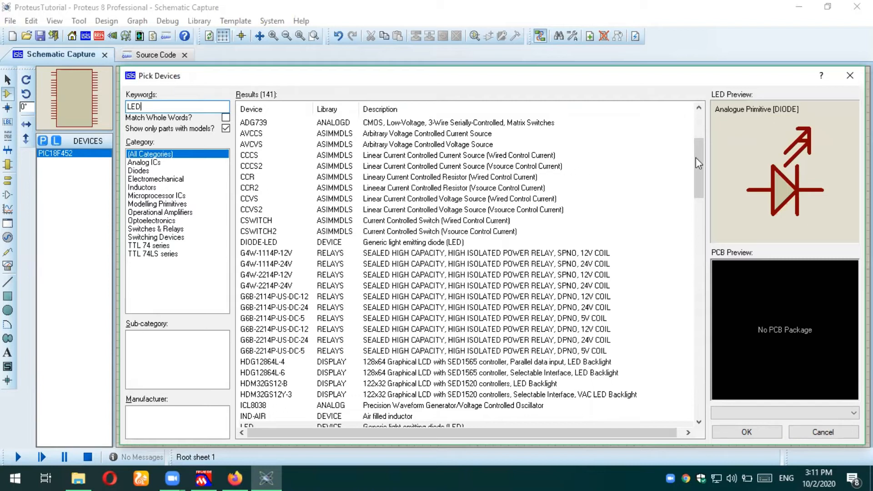
left_click(700, 131)
left_click_drag(700, 134, 705, 194)
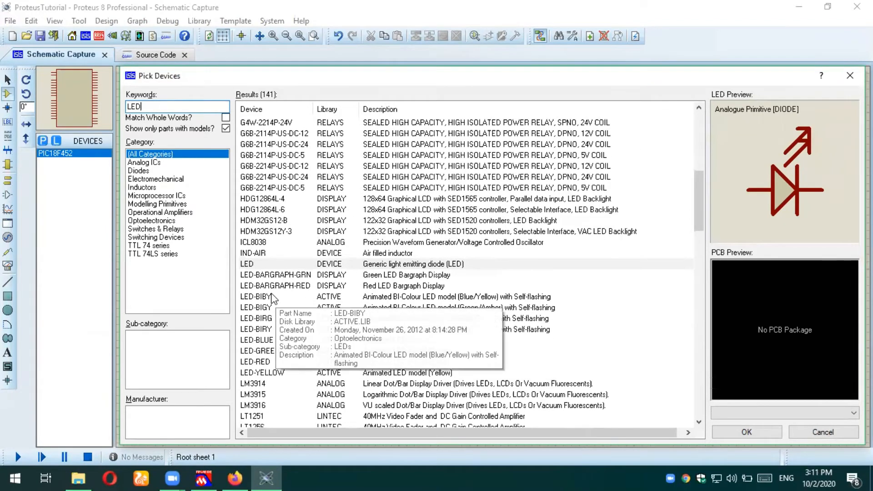
left_click(257, 299)
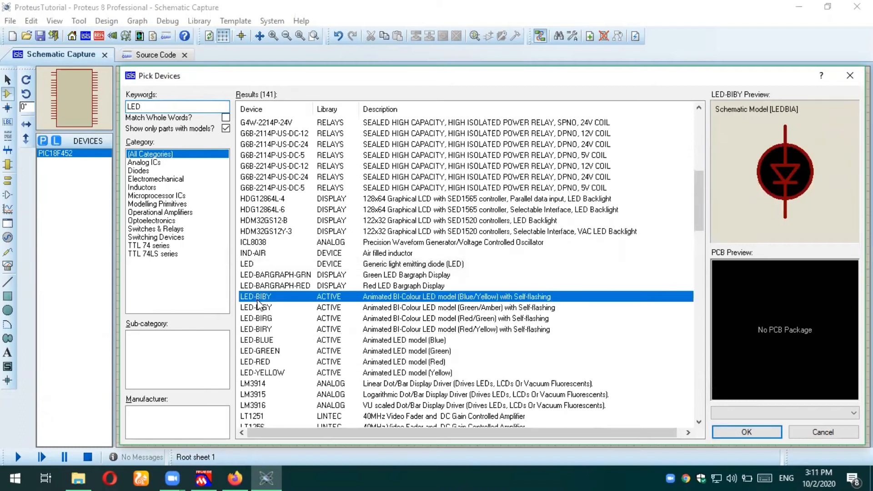
left_click(268, 321)
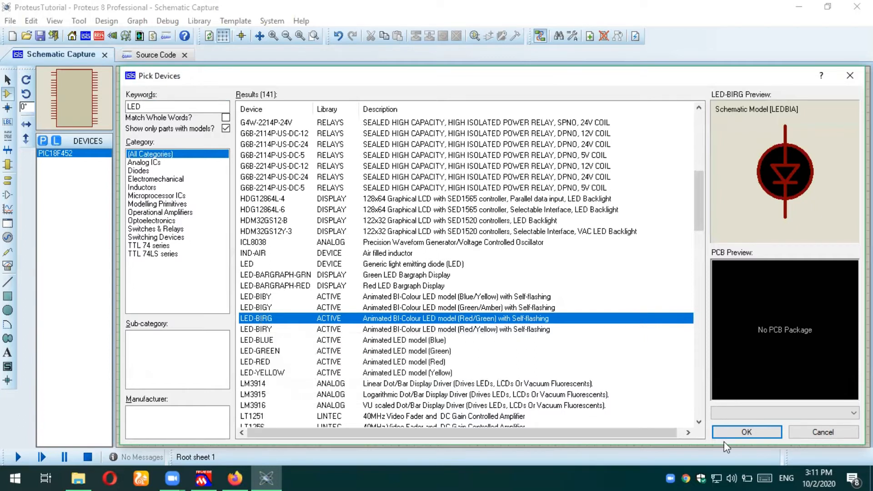
left_click(743, 430)
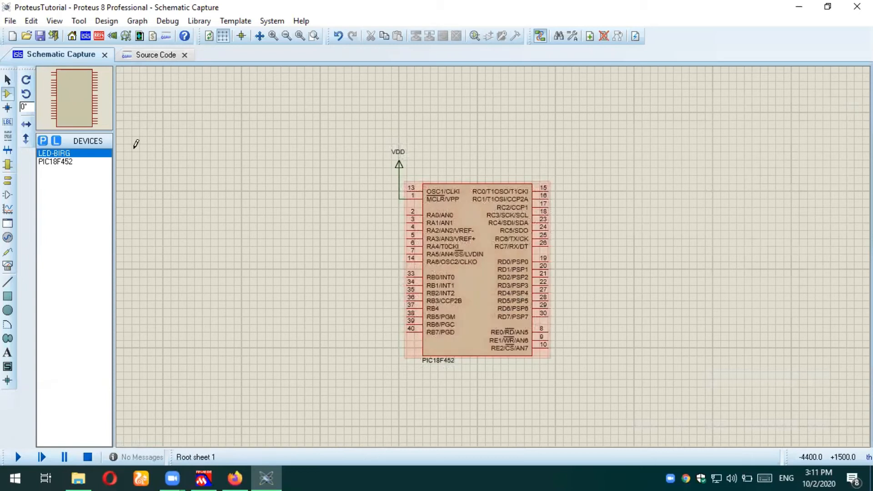
Place one LED-BIRG on the schematic to the left of the PIC18F452's PORTB pins
left_click(60, 152)
left_click(110, 161)
left_click(70, 154)
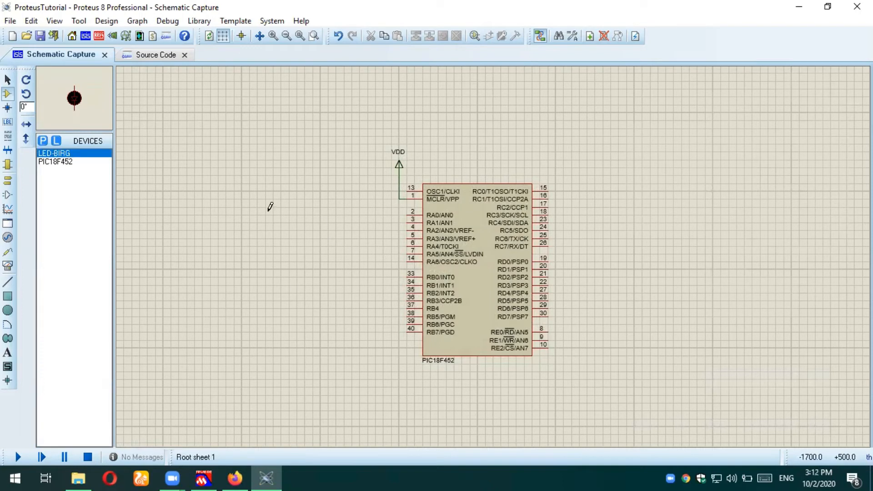
left_click(305, 260)
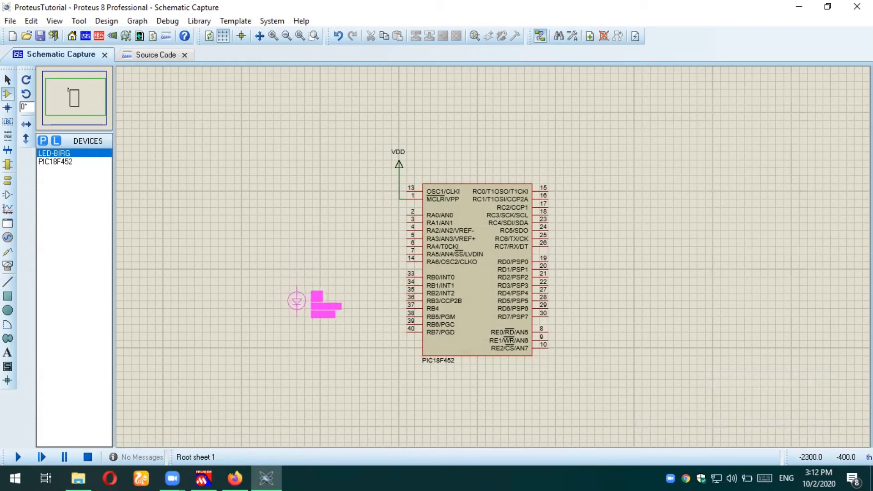
left_click(297, 302)
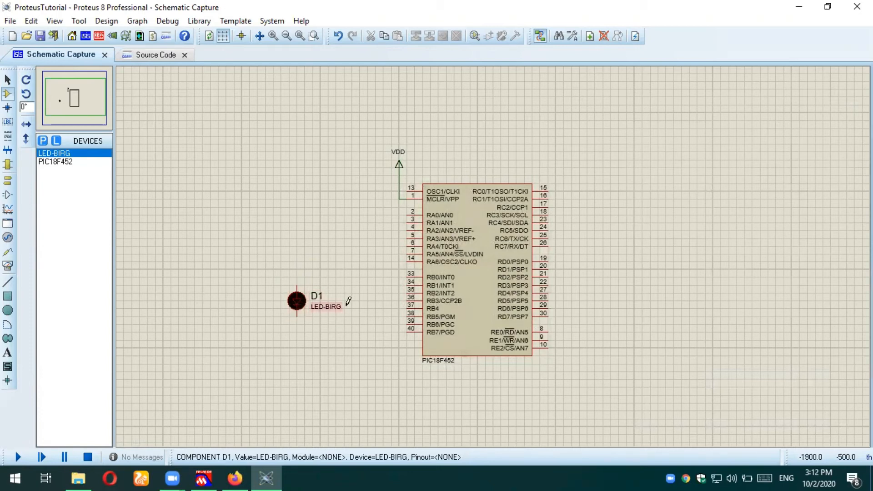
Wire the upper pin of the LED to pin 34 (RB1/INT1) of the PIC18F452 and return to selection mode
left_click(300, 278)
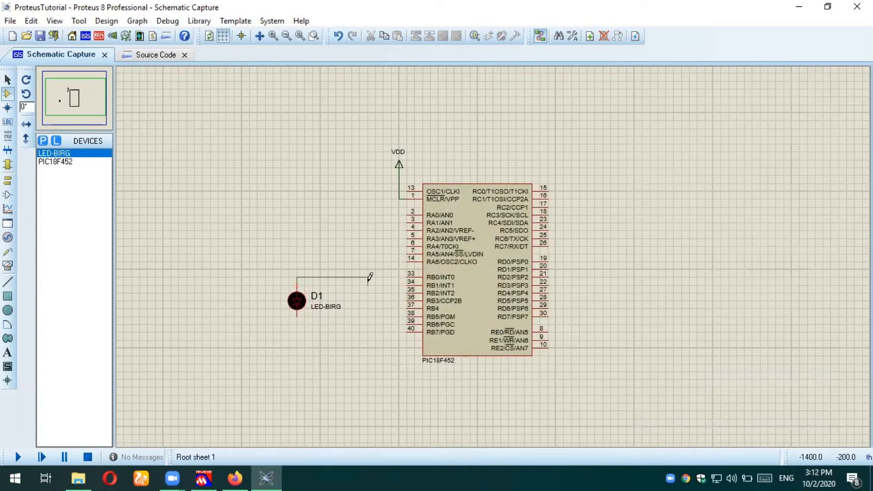
left_click(408, 285)
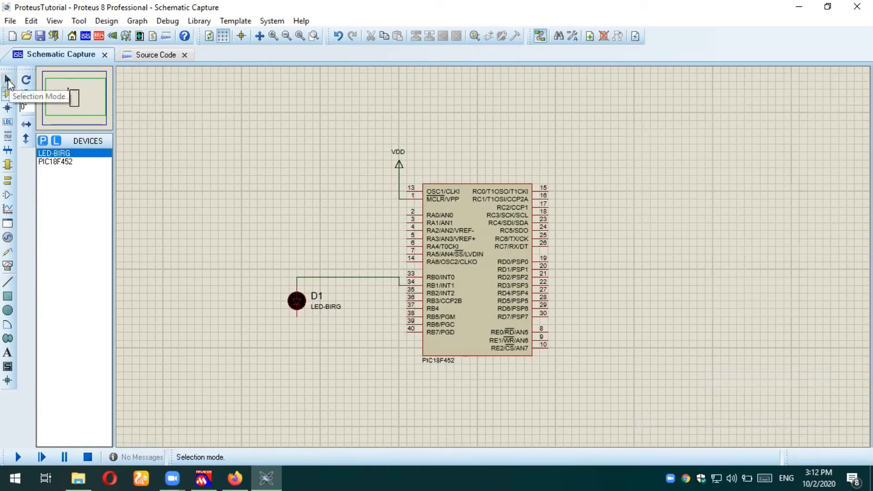
left_click(9, 81)
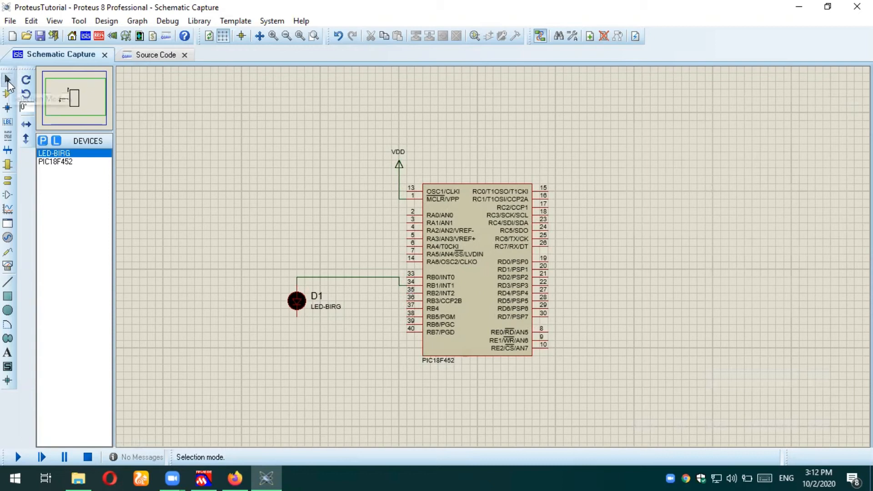
Examine the LED, its wire to the PIC18F452 and the VDD connection at several zoom levels
scroll(76, 100, "up", 1)
left_click(75, 100)
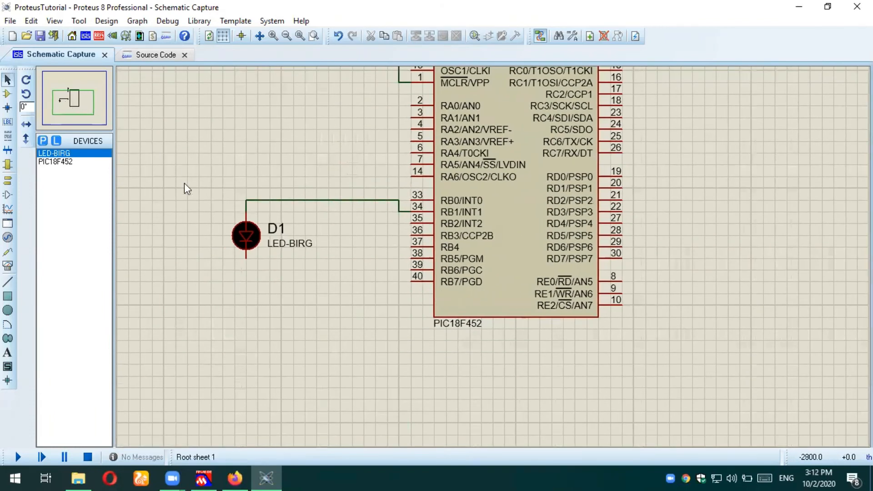
scroll(185, 183, "up", 1)
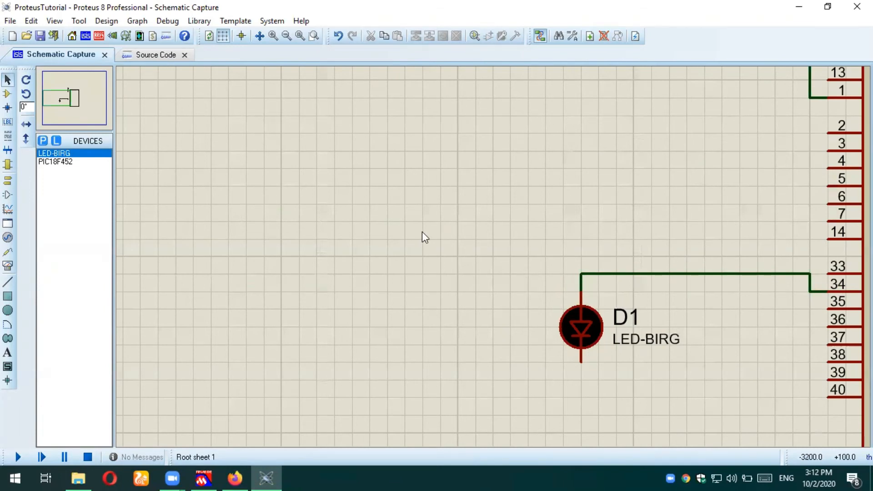
scroll(462, 249, "down", 2)
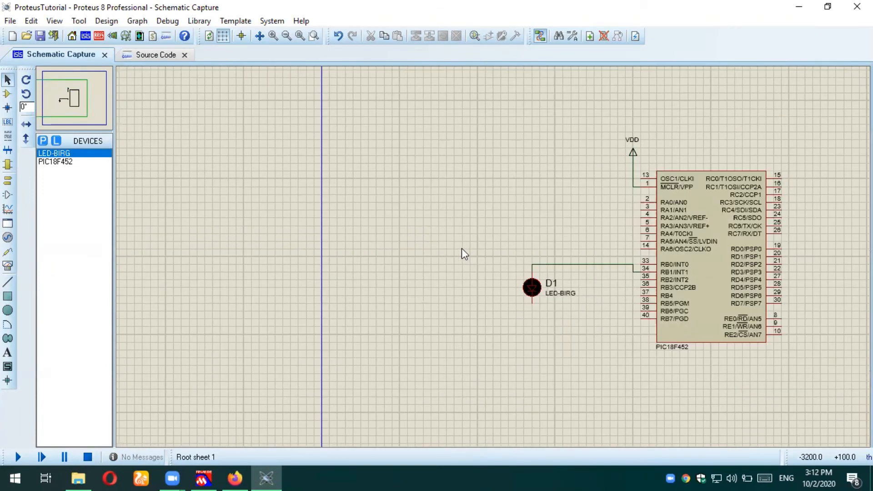
scroll(472, 250, "down", 1)
mouse_move(82, 102)
left_mouse_down()
mouse_move(109, 106)
mouse_move(88, 105)
left_mouse_up()
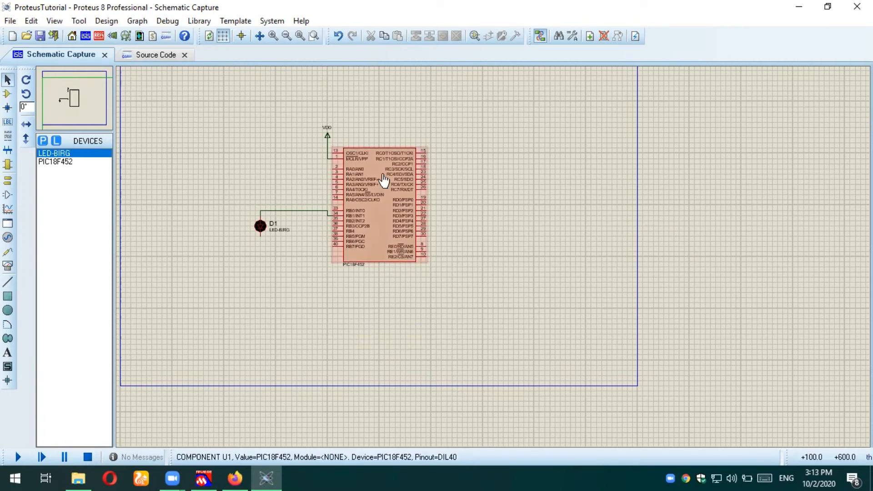
scroll(384, 180, "up", 1)
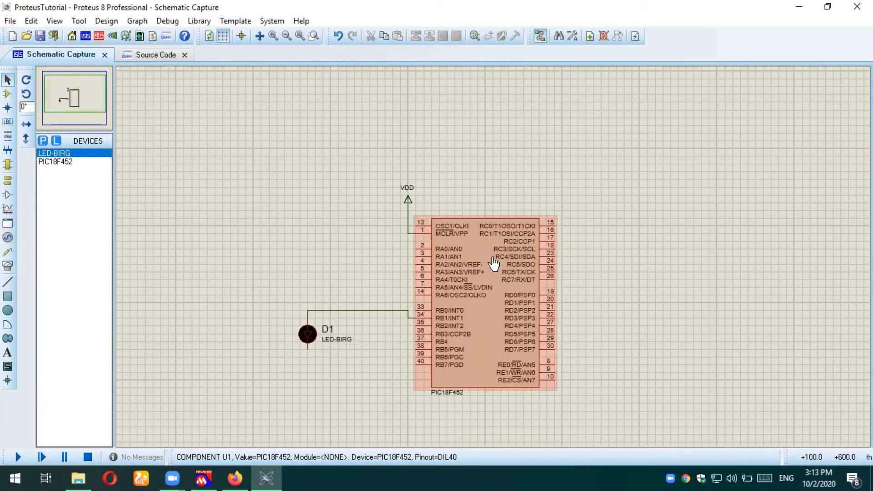
scroll(494, 263, "up", 1)
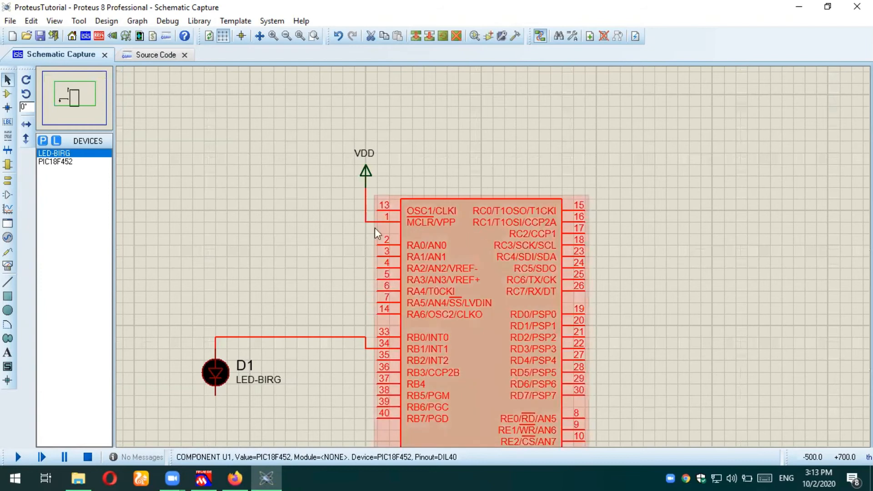
scroll(265, 228, "down", 2)
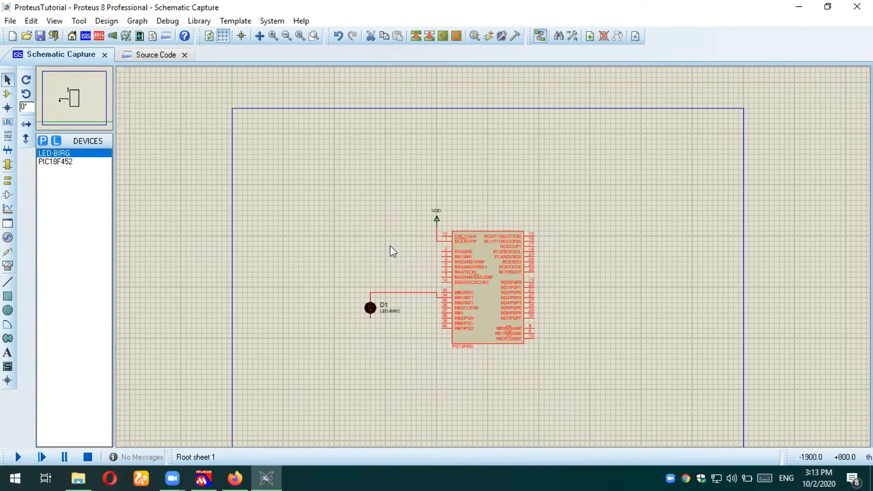
scroll(390, 250, "up", 1)
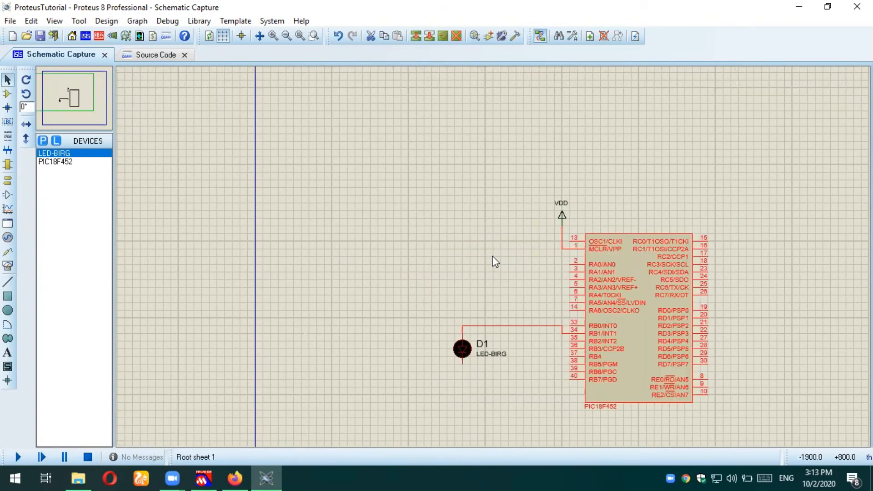
left_click(89, 93)
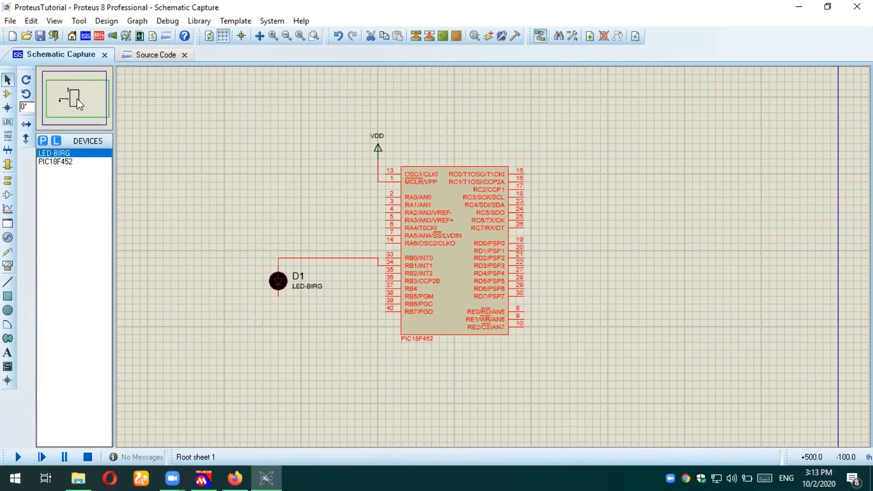
Place a GROUND terminal directly below the lower pin of the LED
left_click(8, 93)
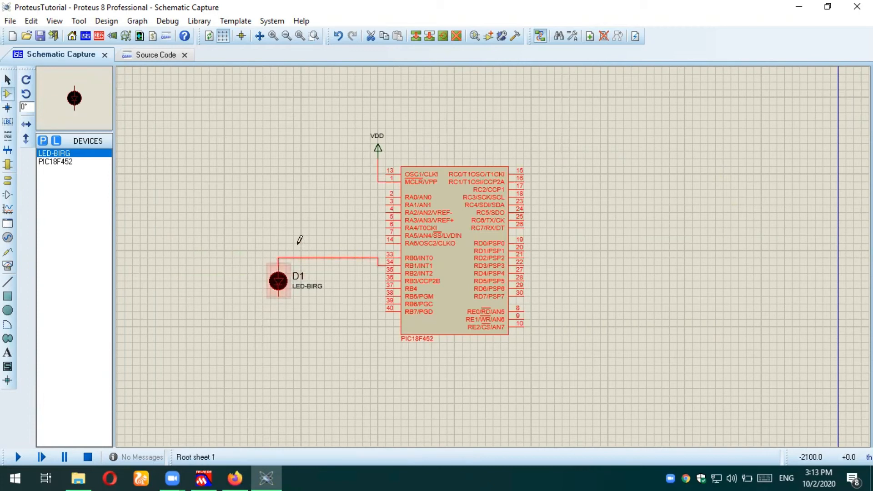
left_click(392, 262)
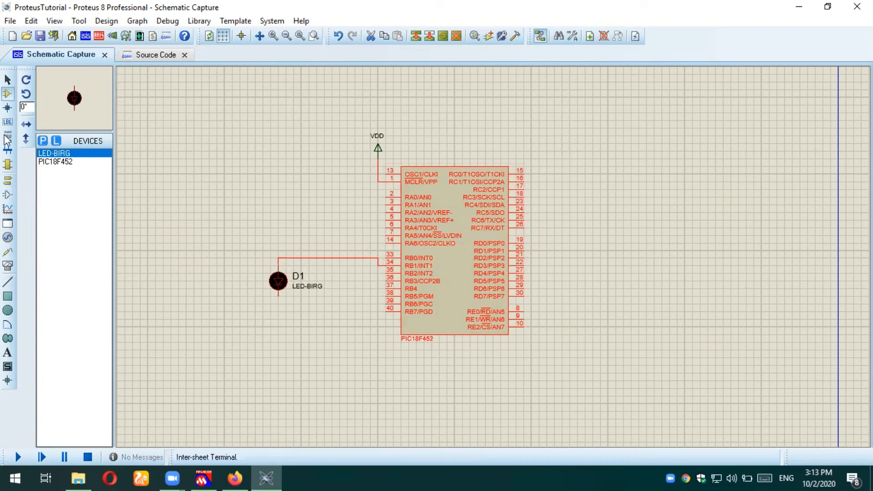
left_click(8, 183)
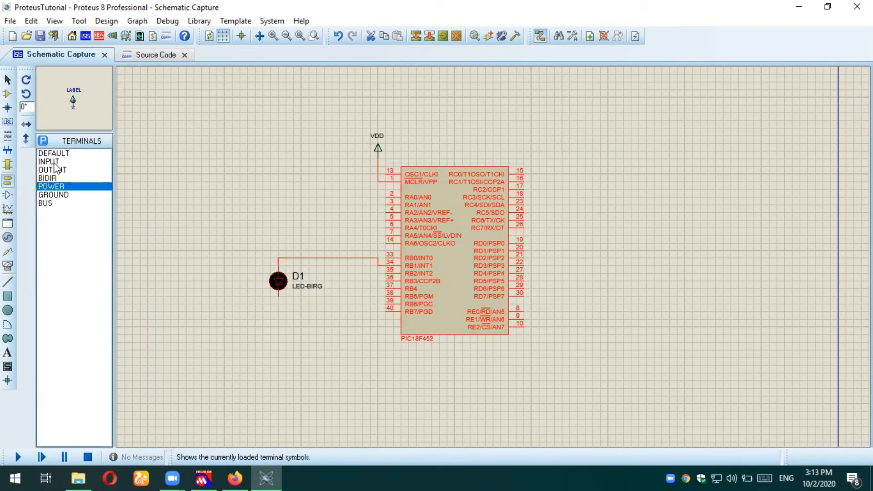
left_click(63, 200)
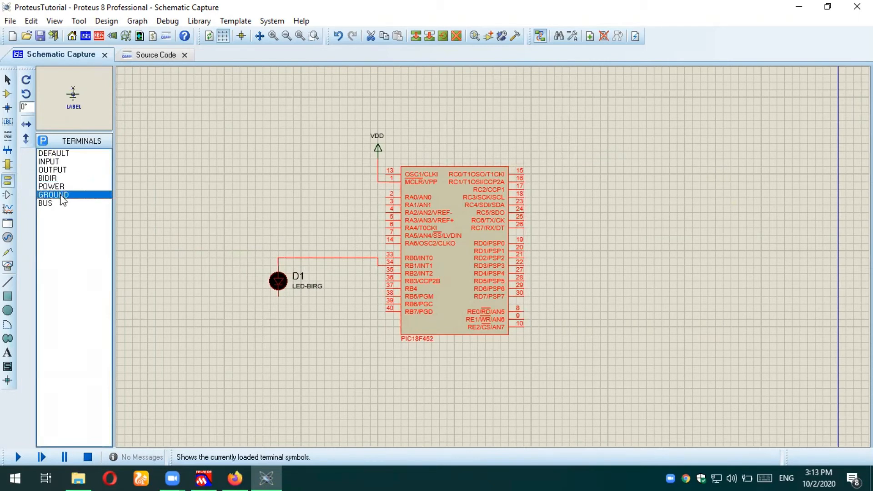
left_click(279, 321)
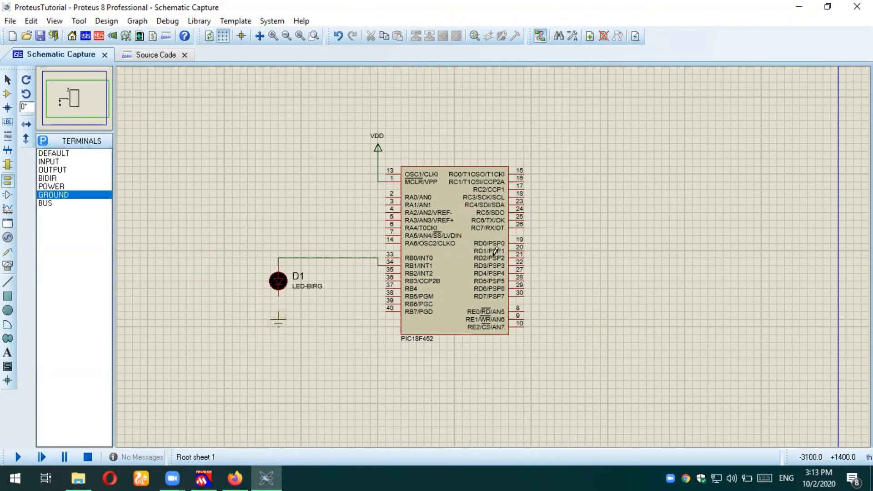
key("F6")
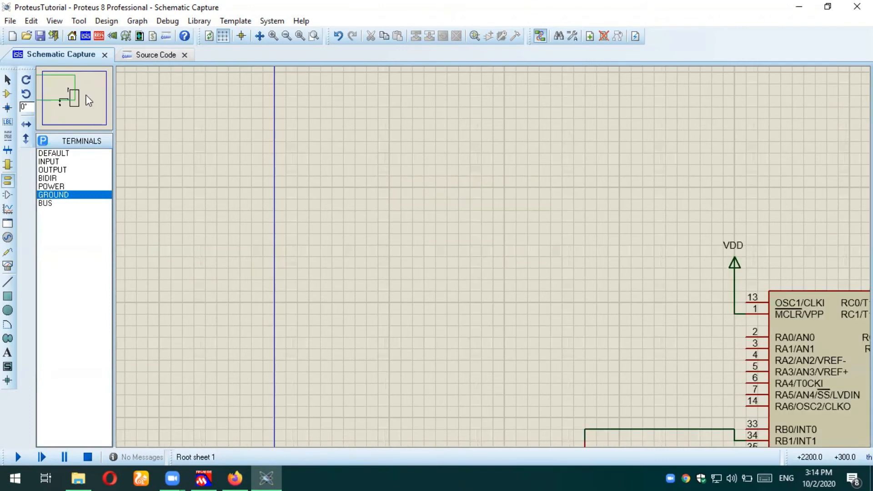
Wire the GROUND terminal to the lower pin of the LED
left_click(71, 97)
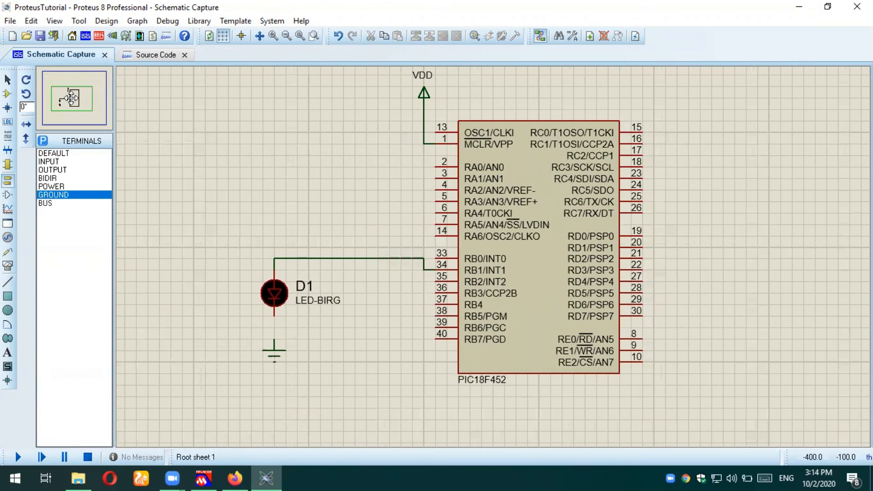
left_click(72, 99)
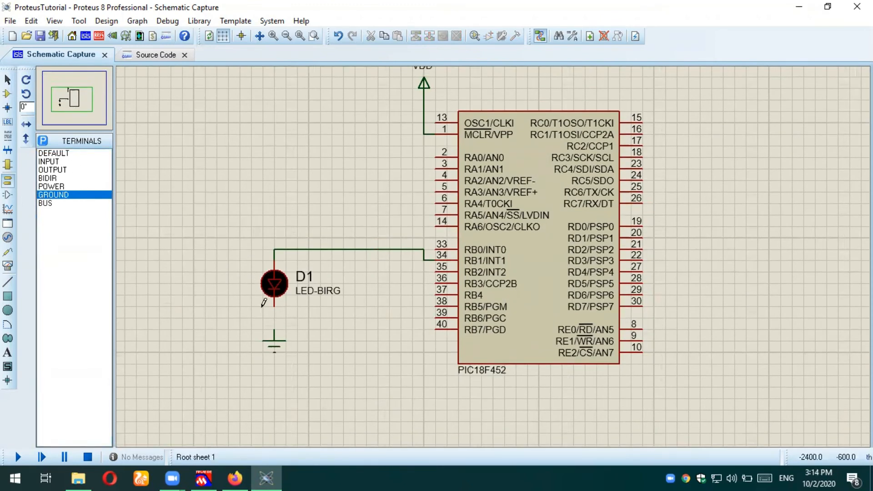
left_click(275, 326)
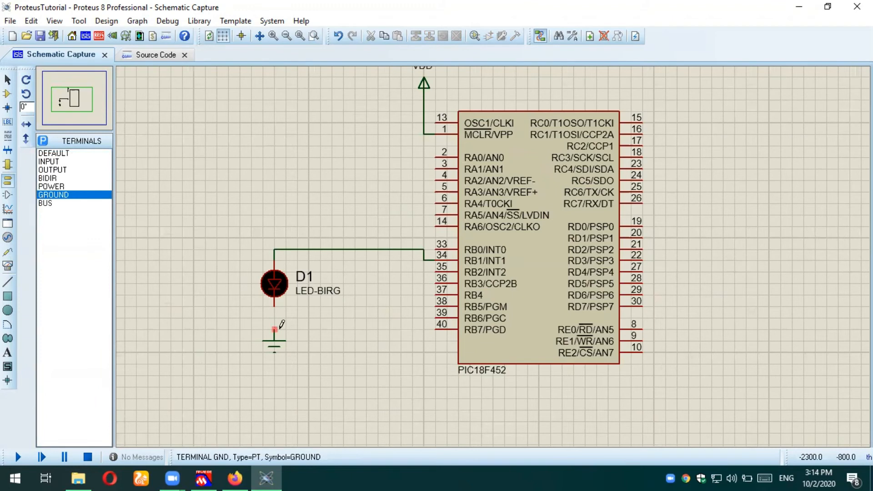
left_click(275, 302)
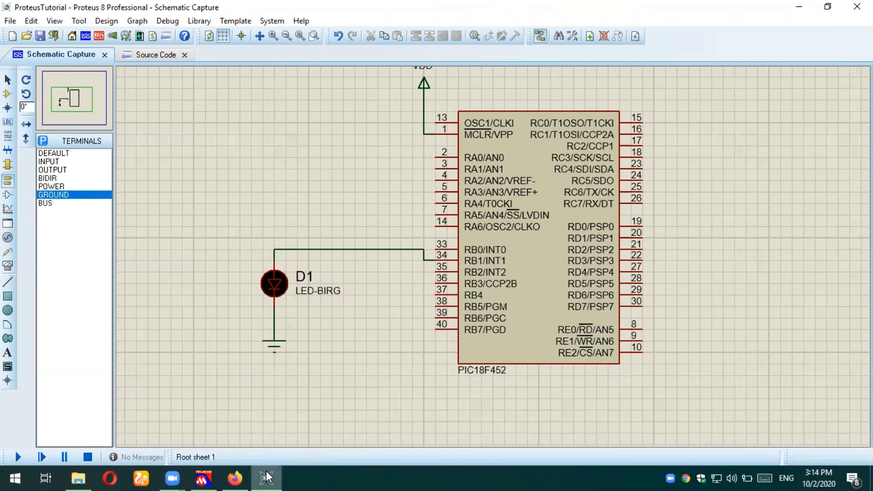
Switch to MPLAB IDE to review the proteustutorial.asm program and its build output, and return to the Proteus schematic
left_click(212, 477)
left_click(212, 477)
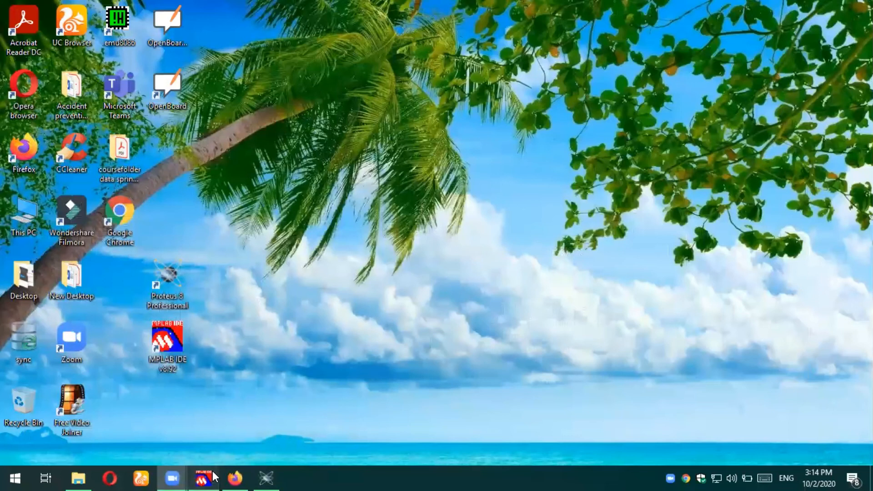
left_click(212, 477)
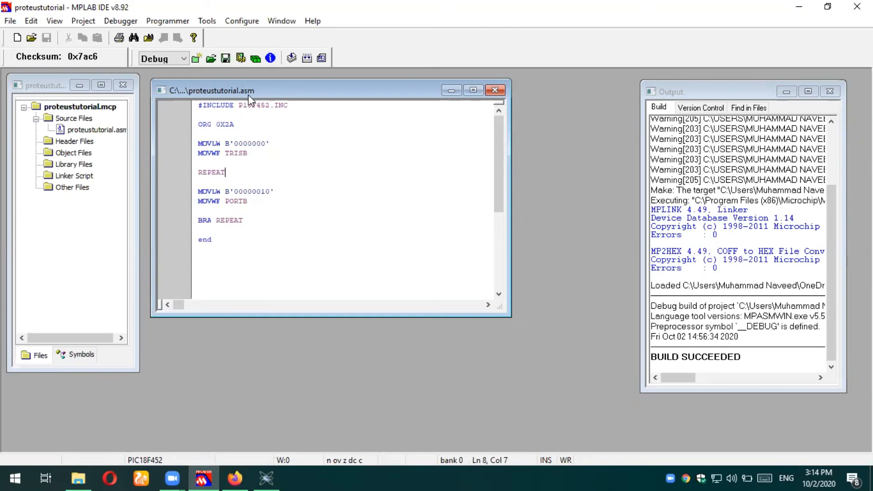
left_click(203, 477)
left_click(268, 476)
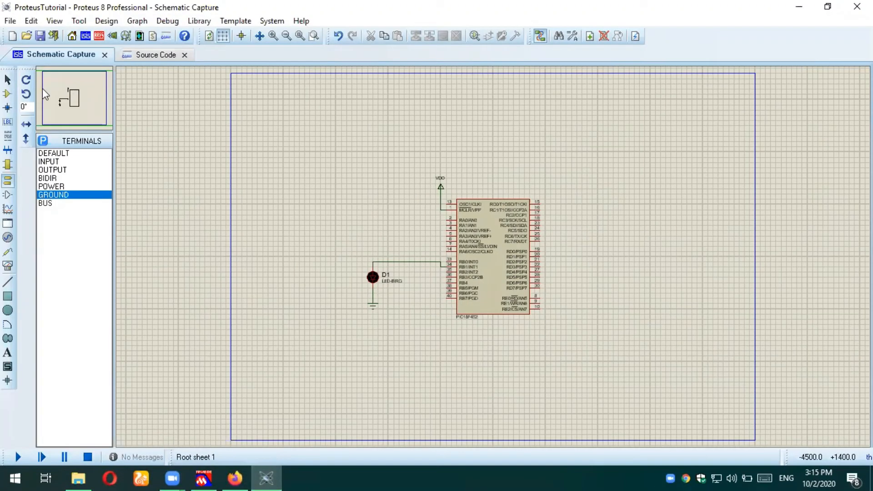
Open the component properties of the PIC18F452 for editing
scroll(83, 102, "up", 4)
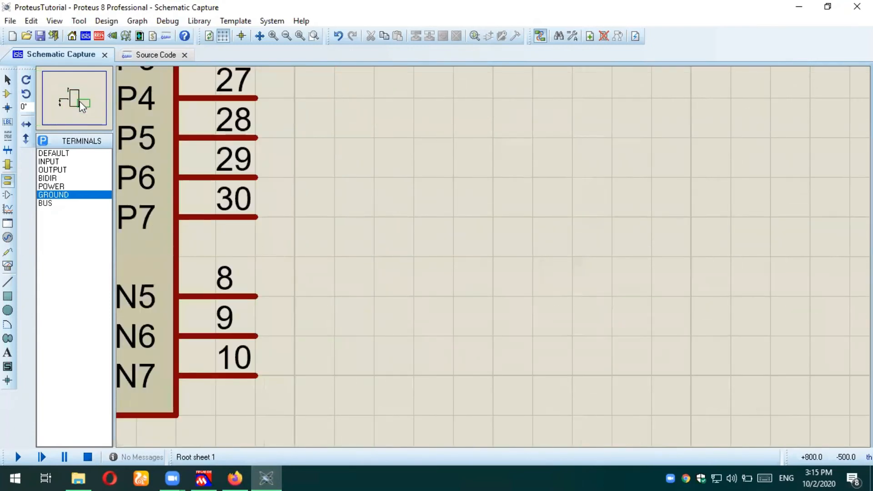
scroll(82, 106, "down", 2)
left_click_drag(82, 106, 70, 97)
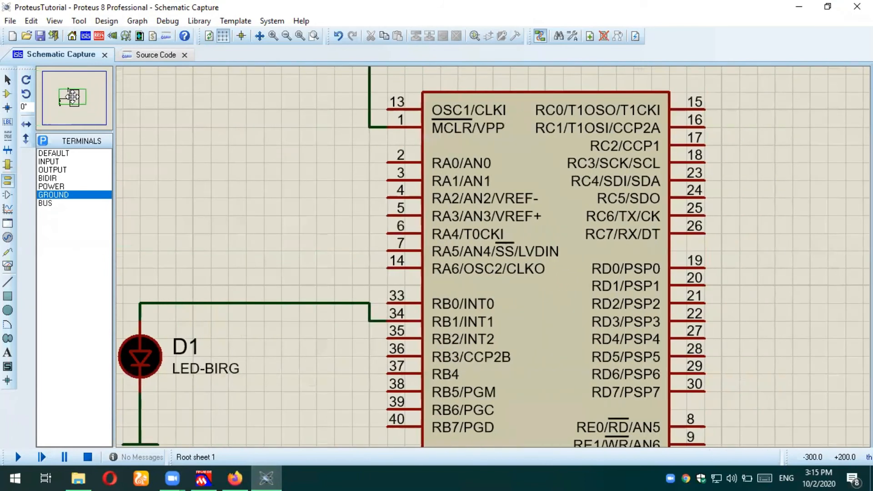
scroll(70, 97, "down", 1)
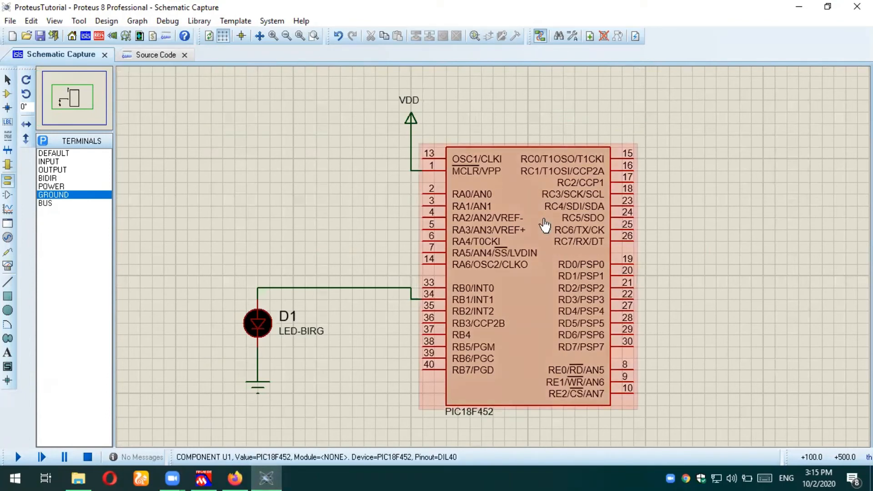
right_click(544, 225)
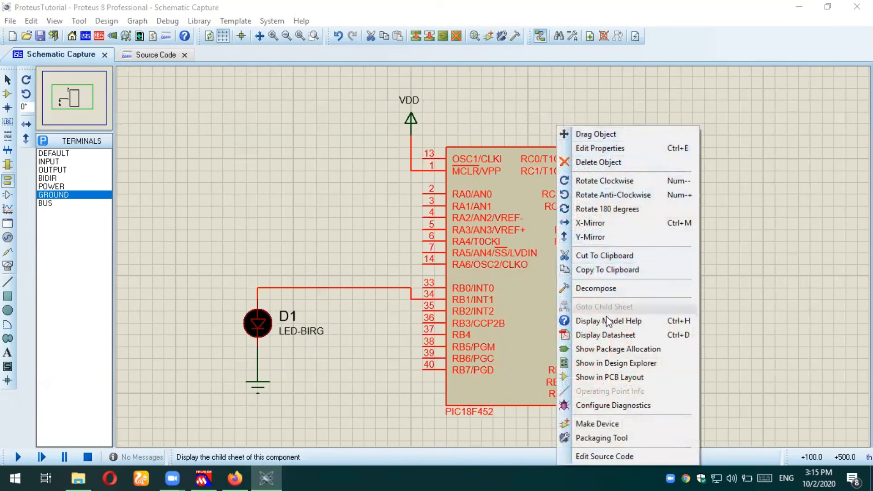
left_click(503, 110)
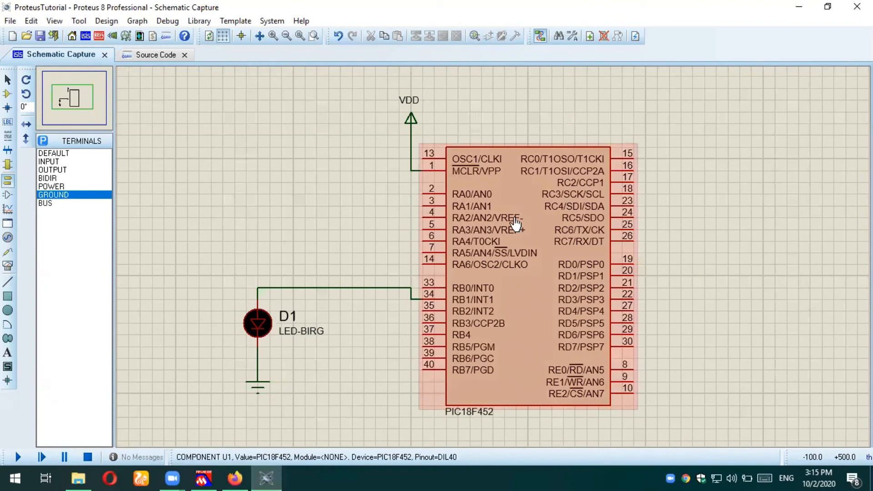
right_click(518, 223)
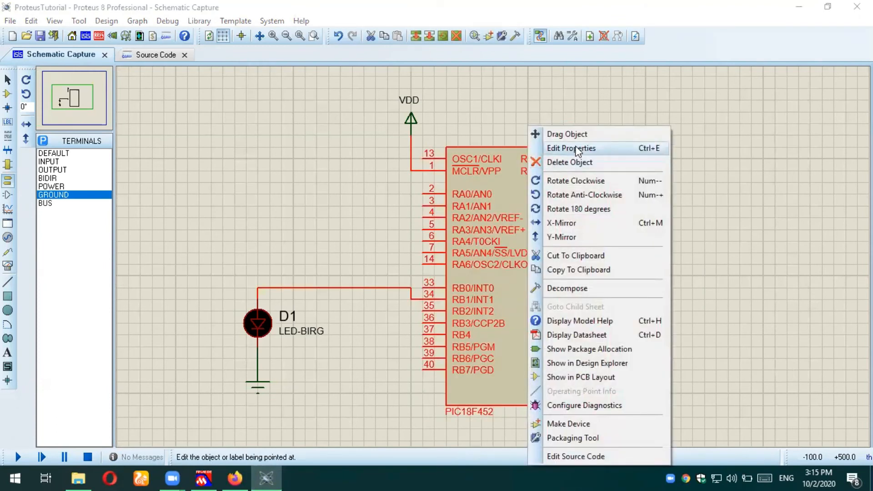
left_click(575, 149)
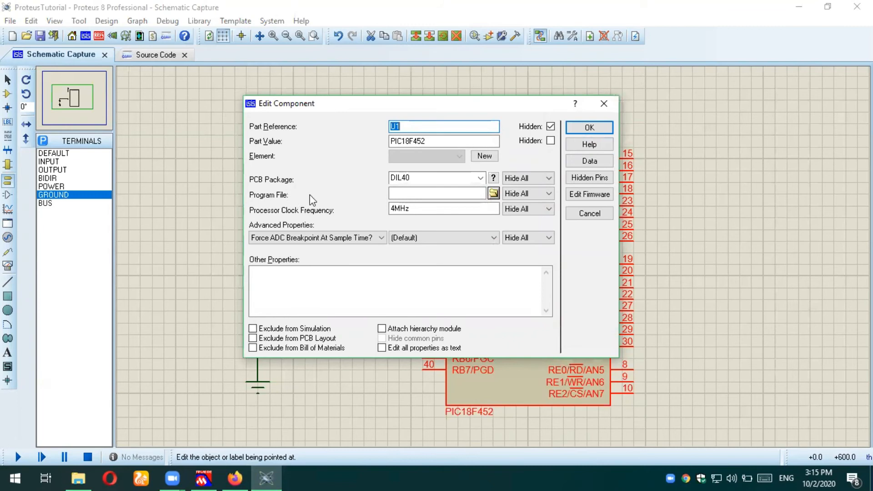
Assign proteustutorial.hex from Documents as the microcontroller's program file, keep the 4MHz processor clock frequency, and accept the properties
left_click(494, 193)
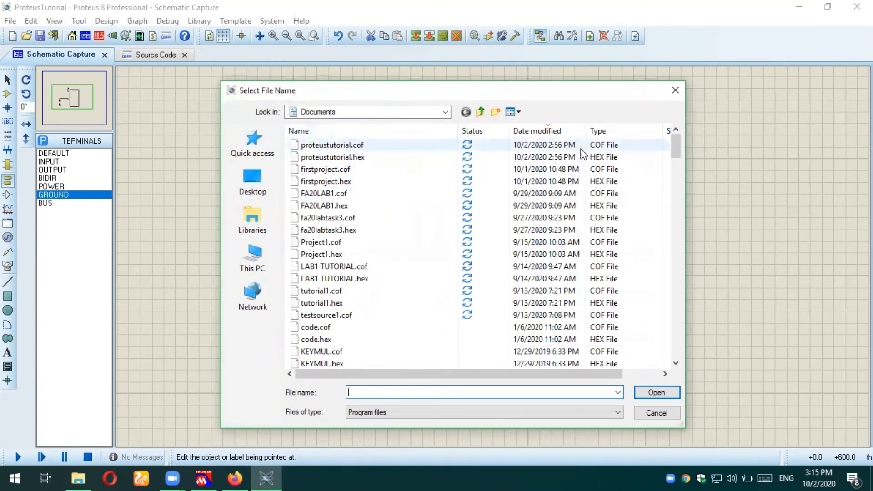
left_click(360, 158)
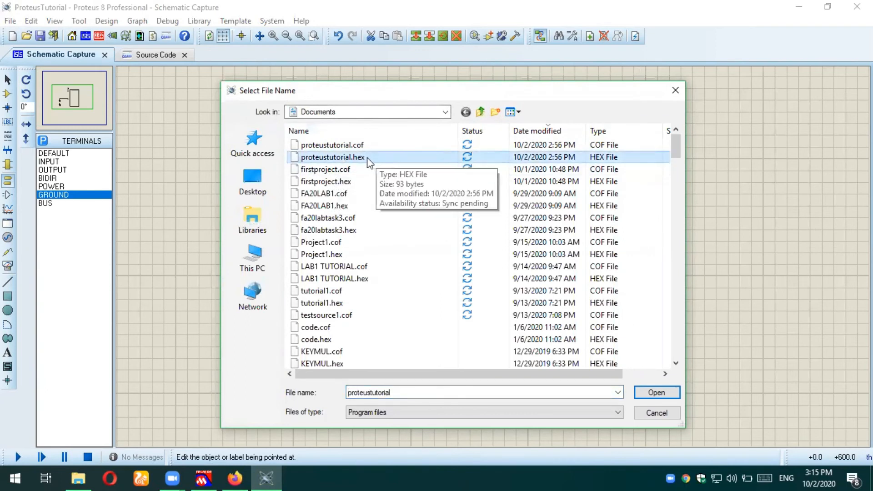
left_click(368, 157)
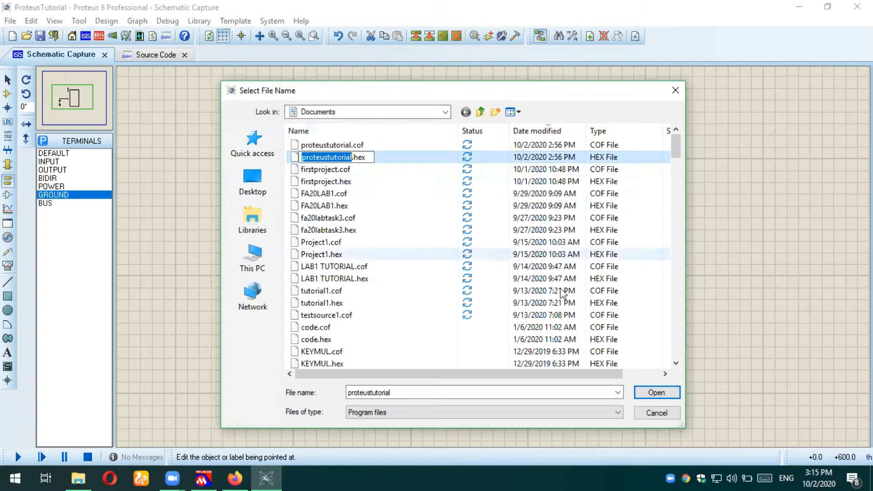
left_click(386, 158)
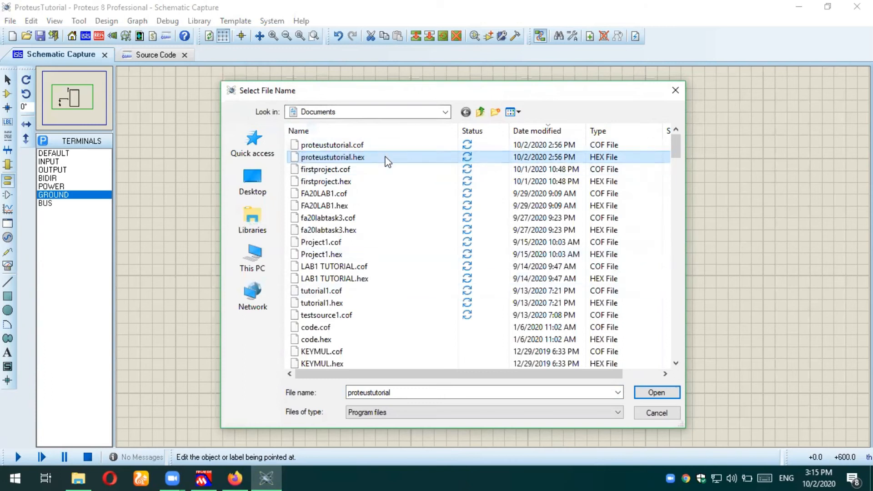
left_click(656, 392)
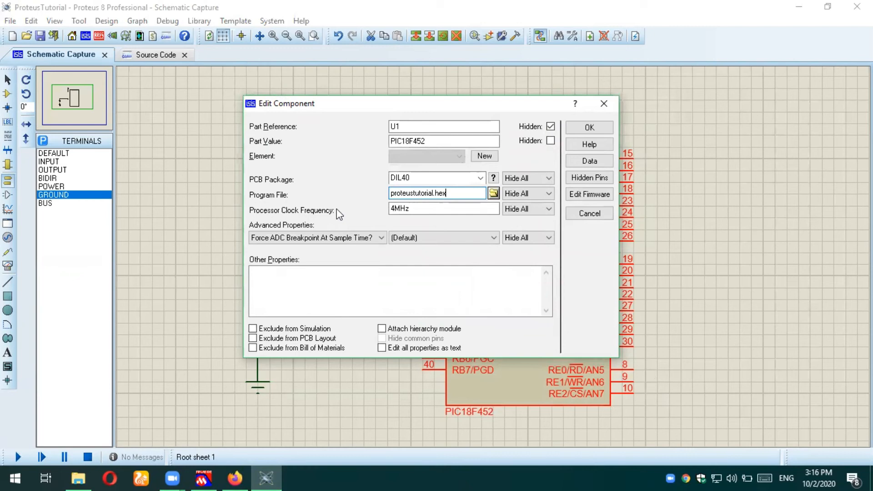
left_click(417, 209)
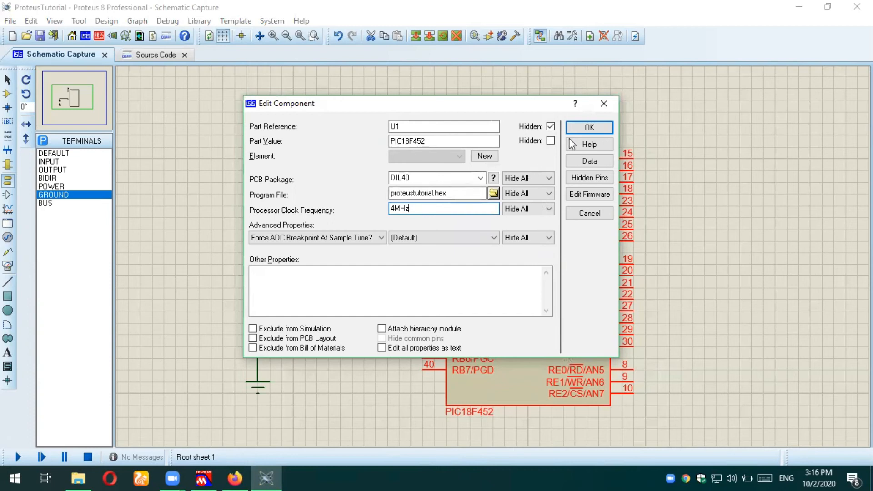
left_click(589, 129)
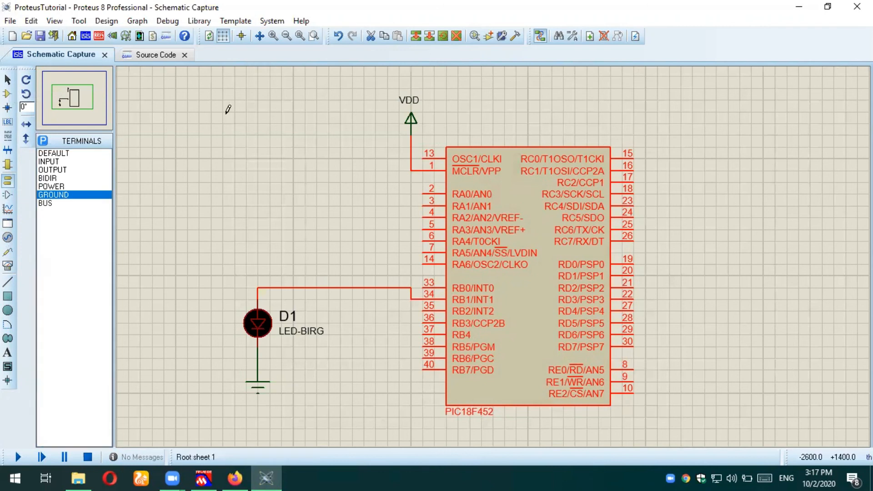
Run the circuit simulation to observe the LED on RB1, and stop it
left_click(319, 20)
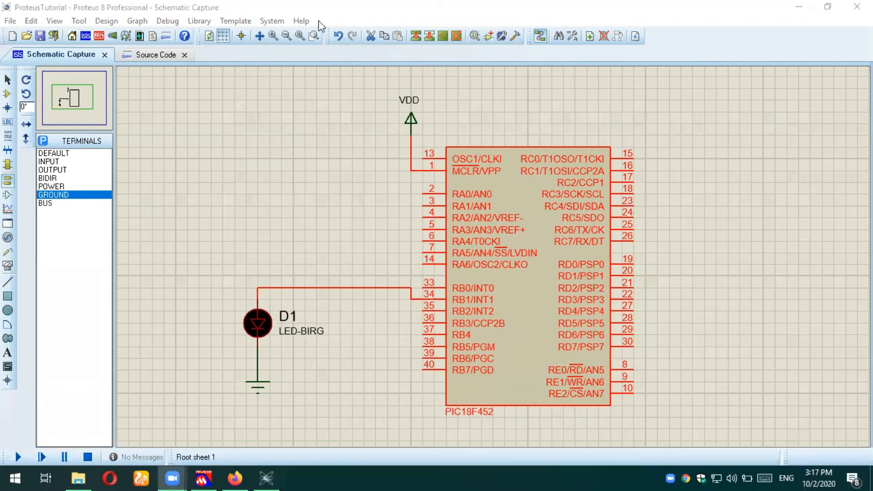
left_click_drag(164, 441, 250, 467)
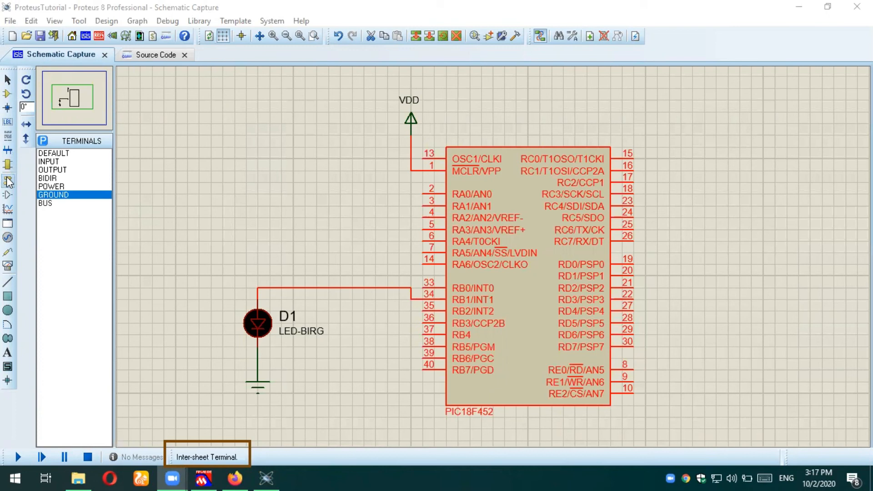
left_click(18, 457)
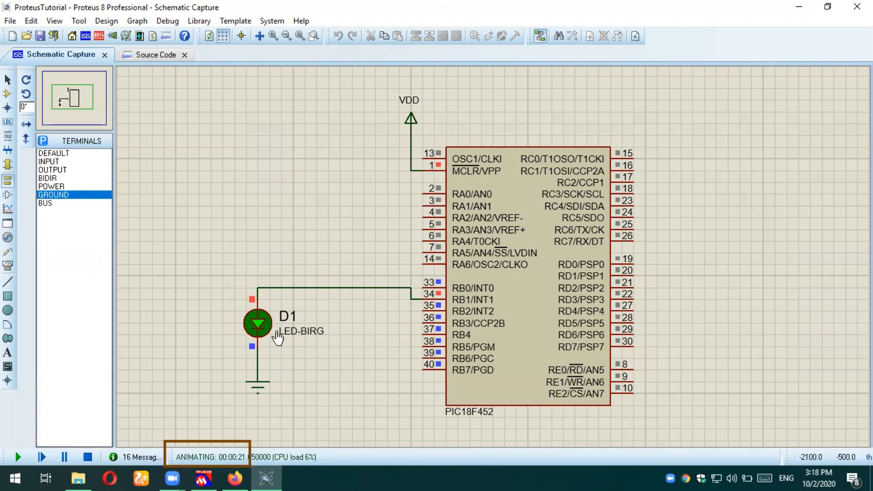
left_click(89, 455)
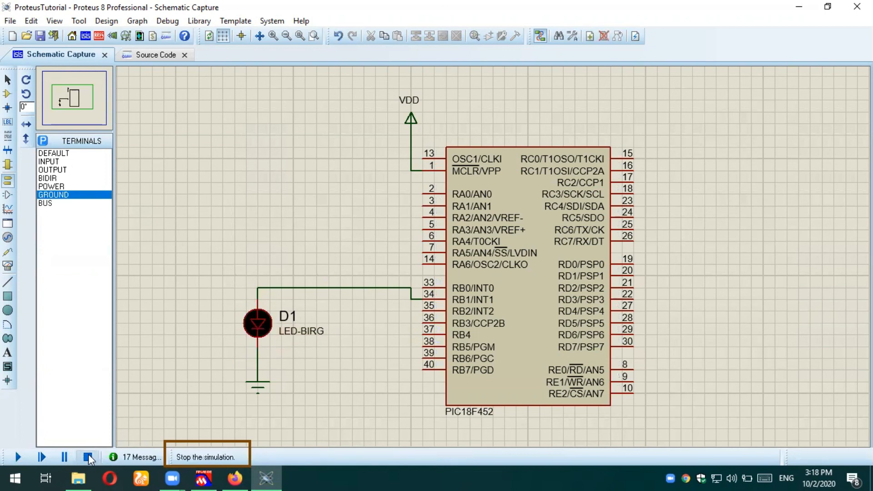
Switch to MPLAB IDE to examine the BRA REPEAT instruction and the REPEAT label in proteustutorial.asm, and return to the Proteus schematic
left_click(273, 476)
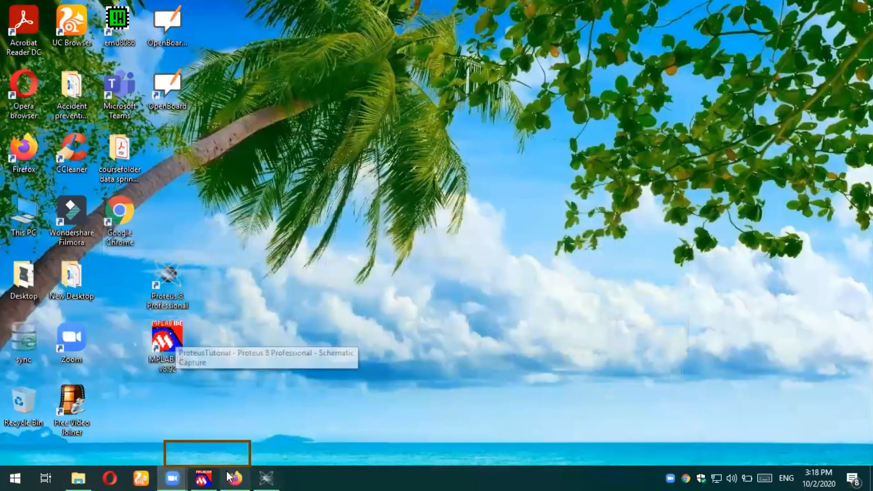
left_click(203, 477)
left_click_drag(246, 221, 198, 222)
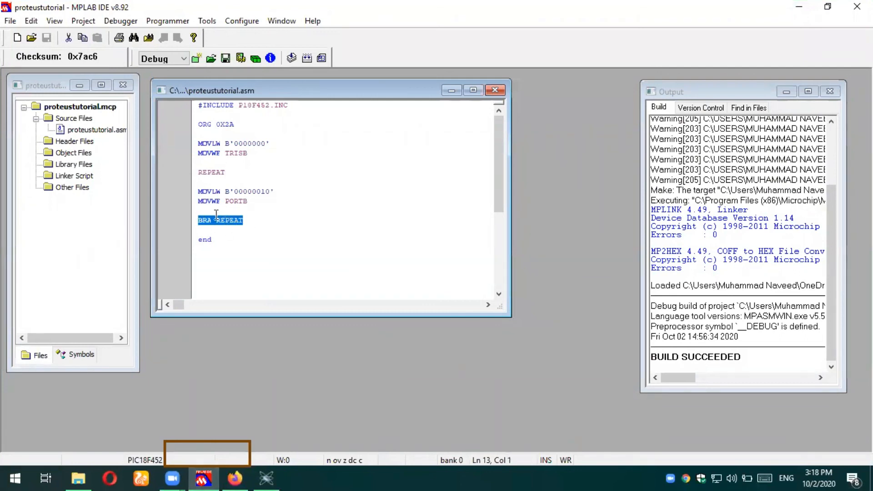
left_click_drag(225, 172, 197, 173)
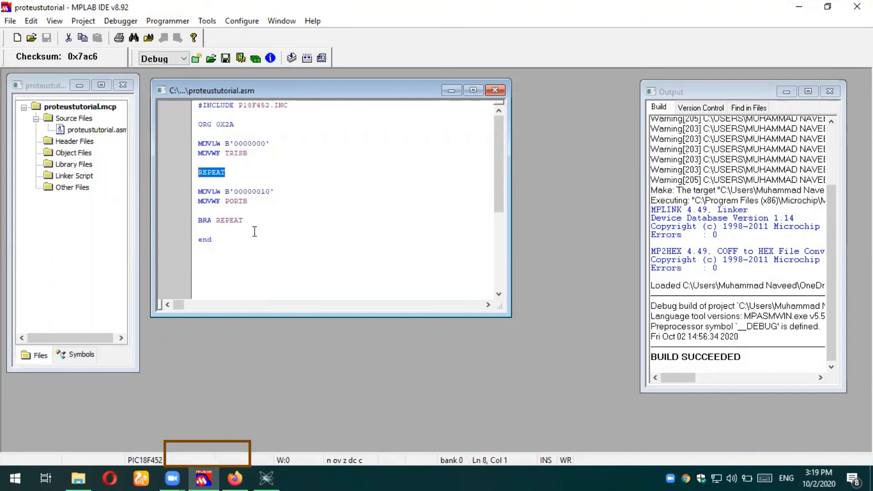
left_click(209, 476)
left_click(266, 473)
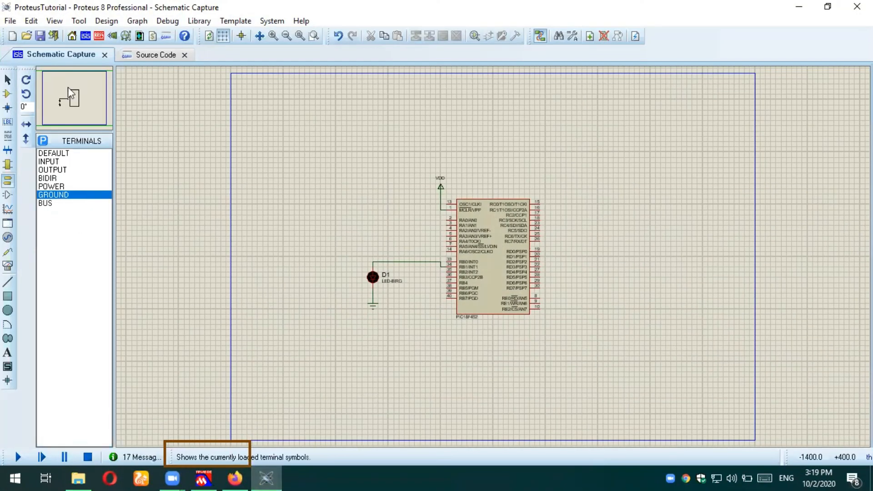
scroll(78, 82, "up", 2)
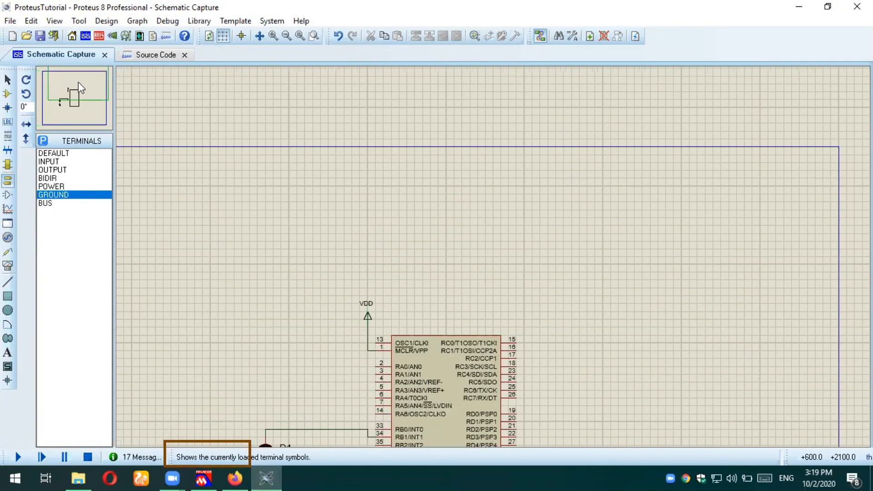
left_click(78, 82)
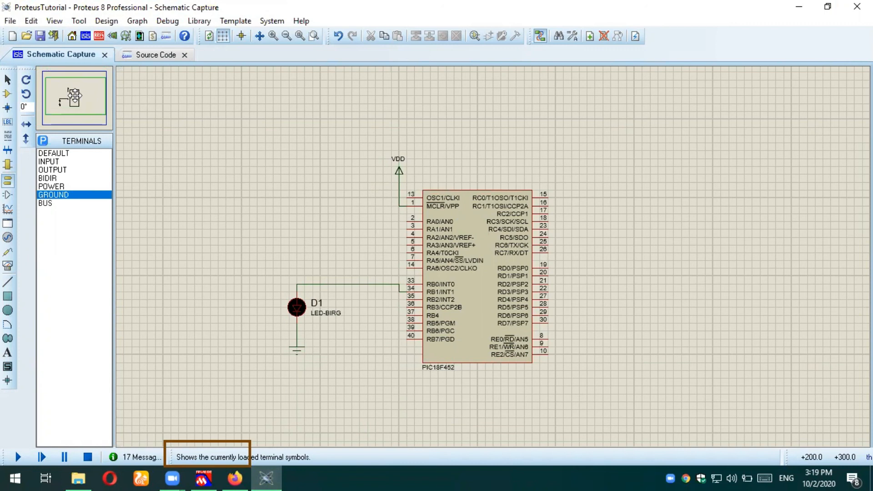
mouse_move(75, 95)
left_mouse_down()
mouse_move(112, 129)
mouse_move(68, 105)
mouse_move(78, 100)
left_mouse_up()
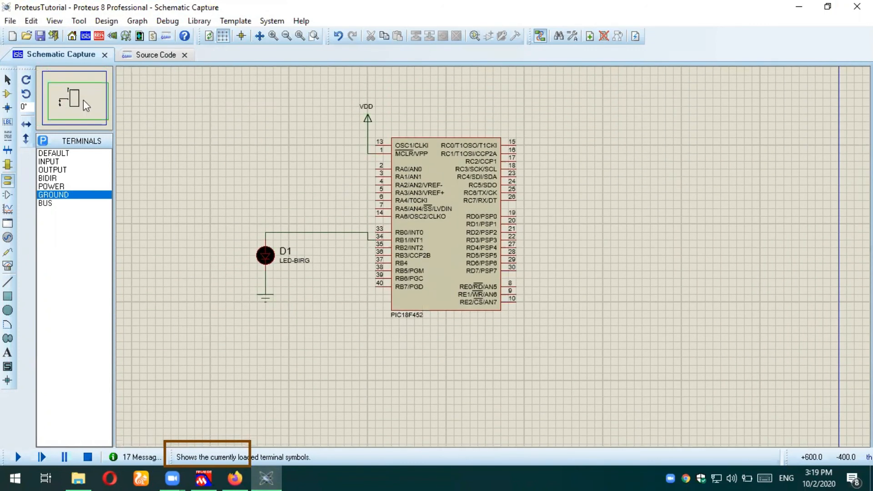